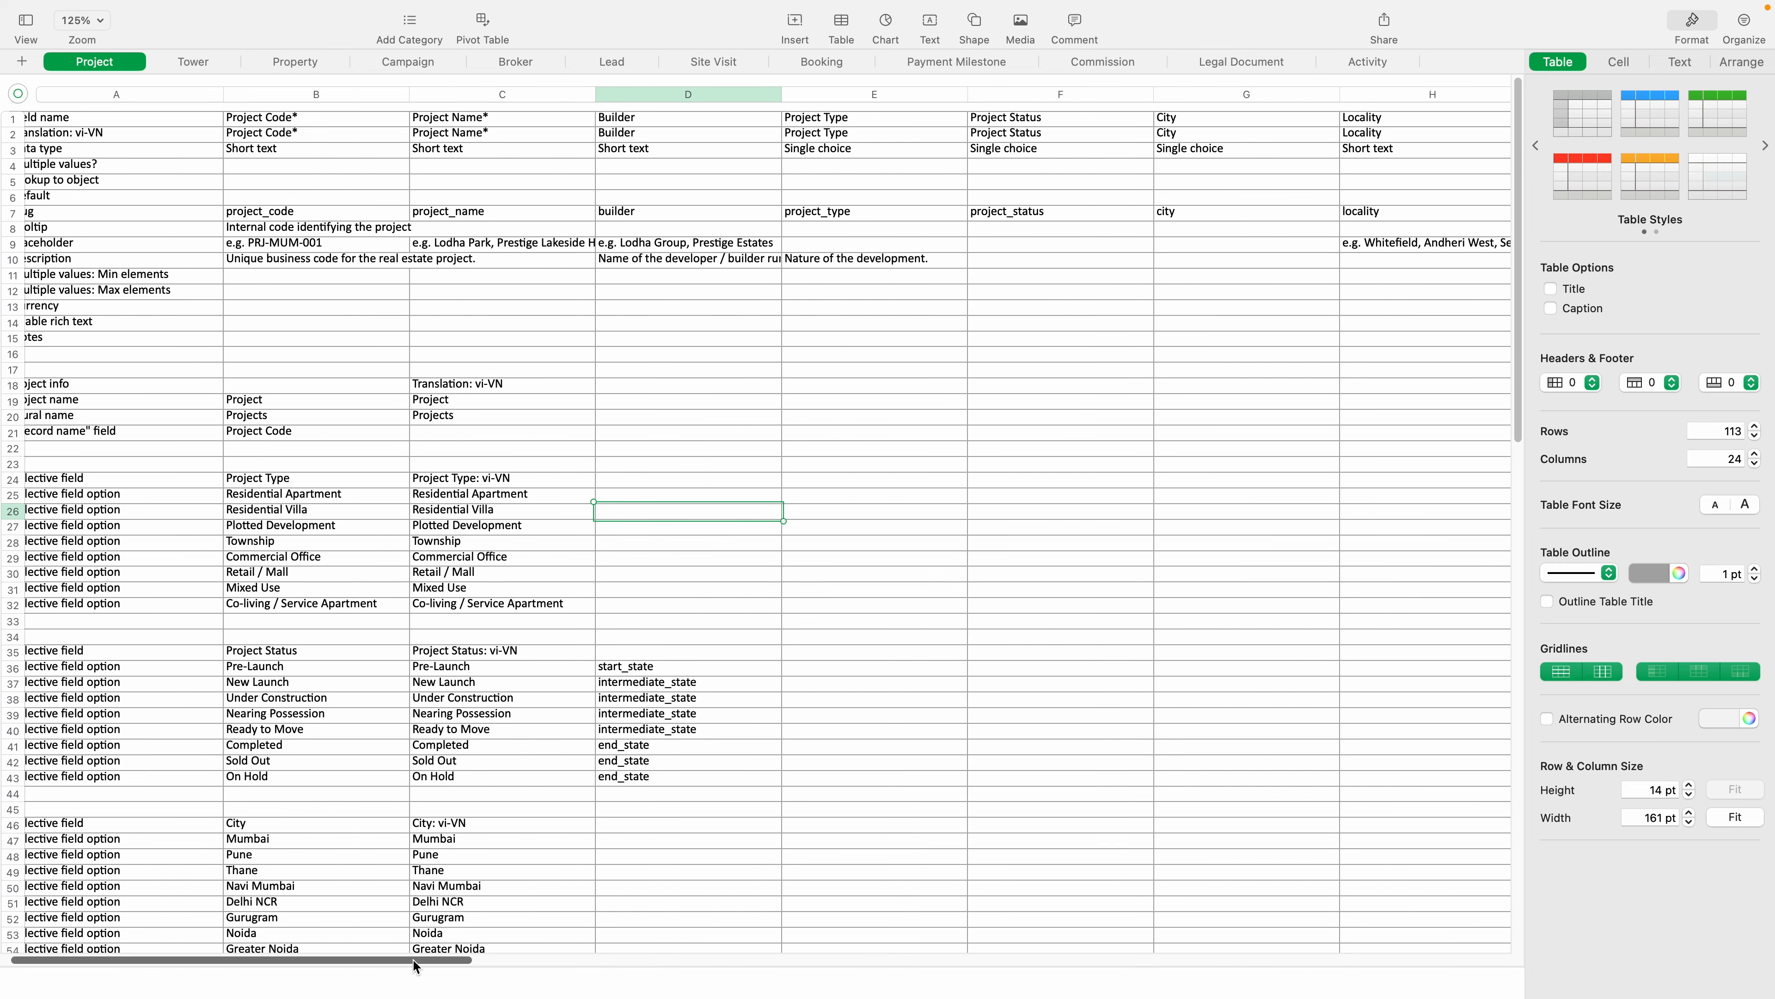
Look through the object sheets in the workbook, from Tower and Property to Booking and Payment Milestone.
{"action": "left_click", "coordinate": [221, 59]}
{"action": "left_click", "coordinate": [273, 61]}
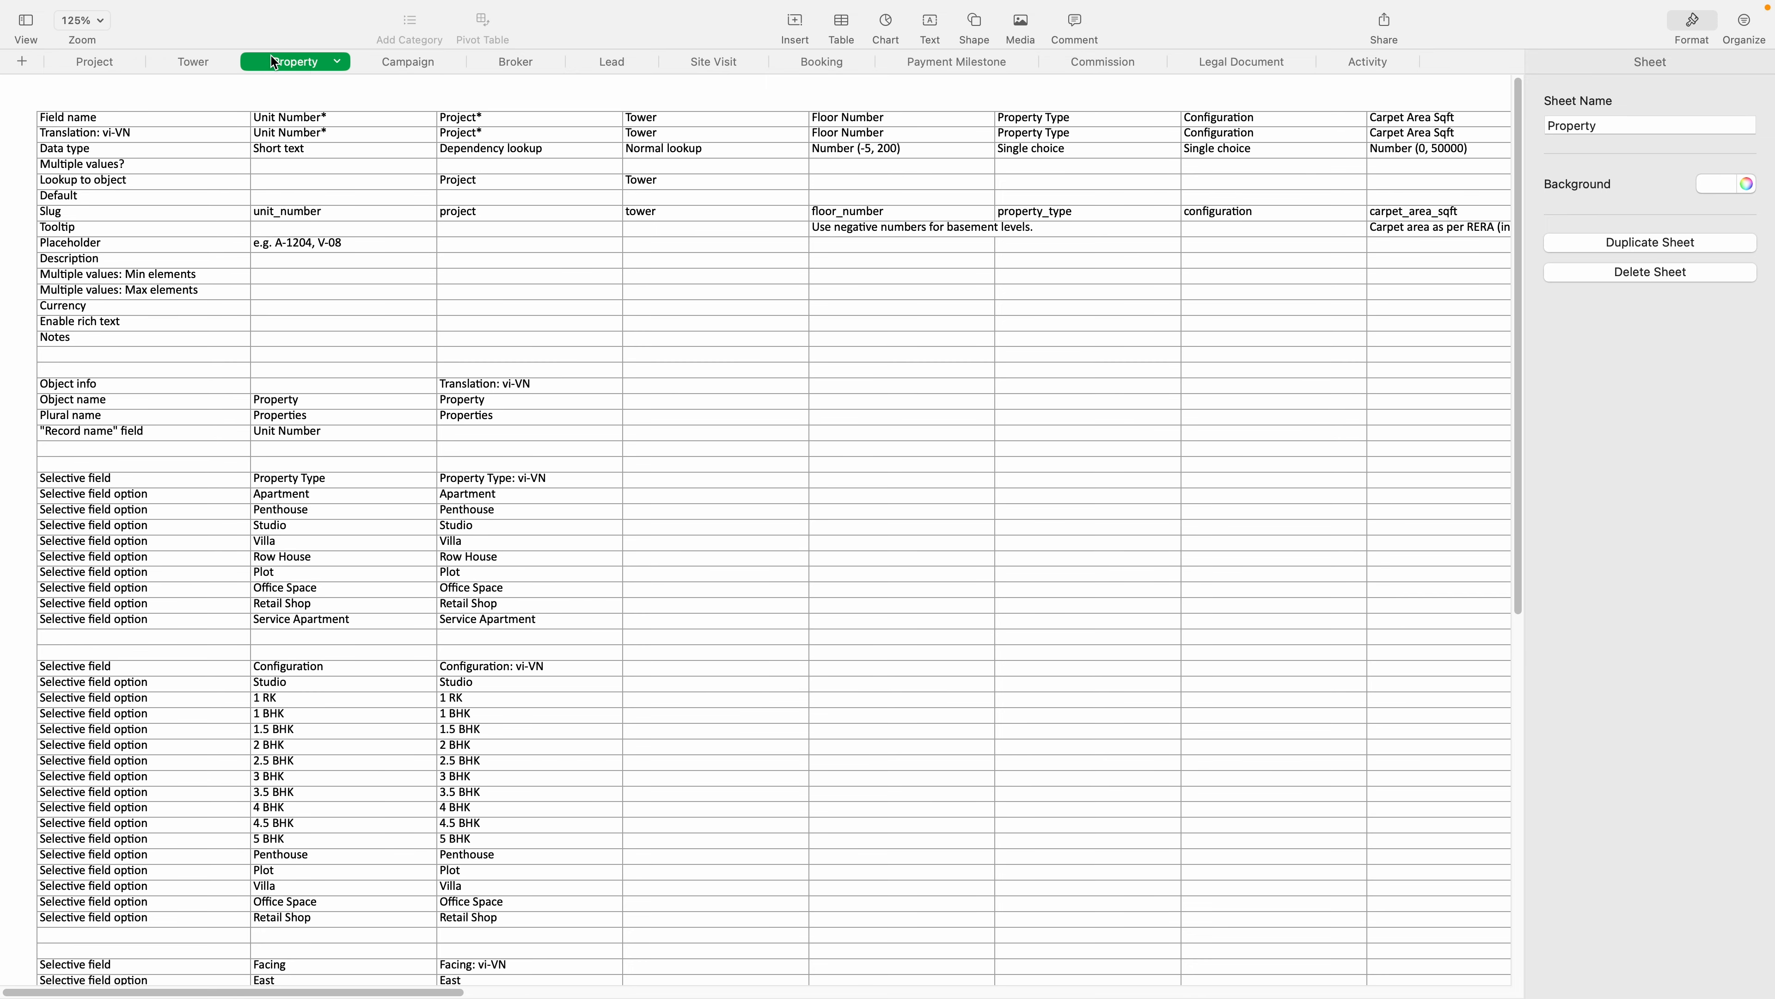
{"action": "left_click", "coordinate": [405, 64]}
{"action": "left_click", "coordinate": [516, 64]}
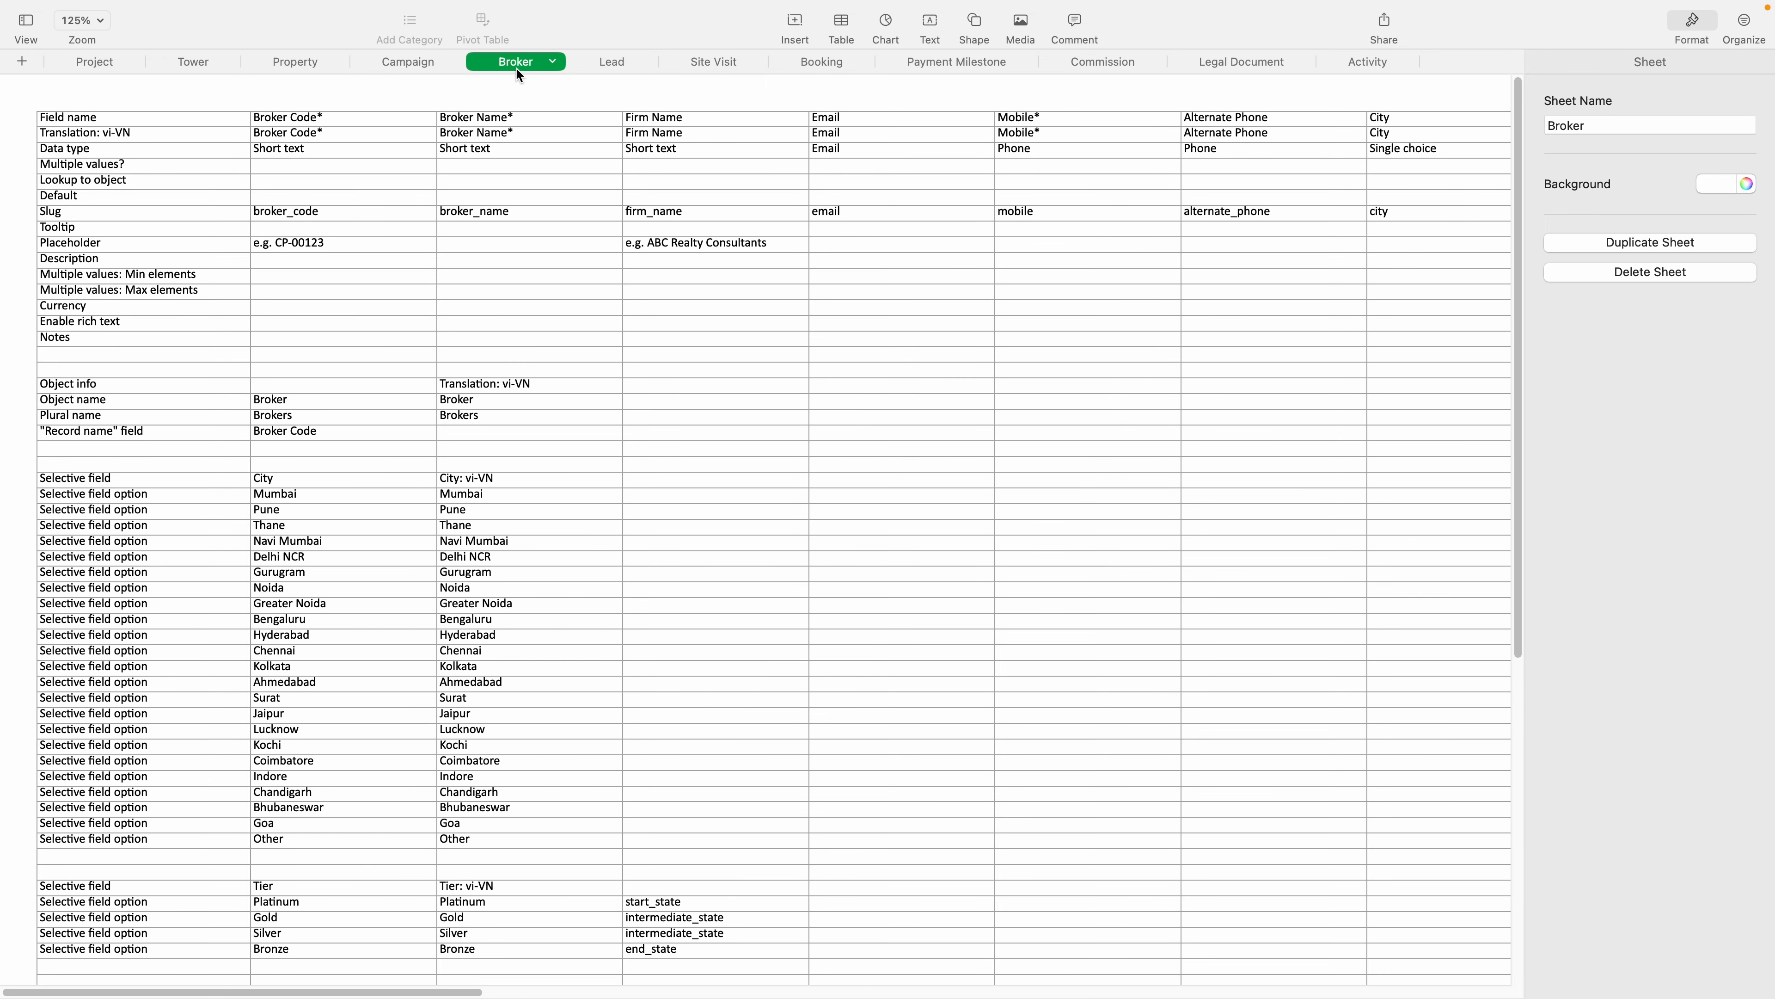
{"action": "left_click", "coordinate": [636, 64]}
{"action": "left_click", "coordinate": [727, 65]}
{"action": "left_click", "coordinate": [825, 65]}
{"action": "left_click", "coordinate": [930, 65]}
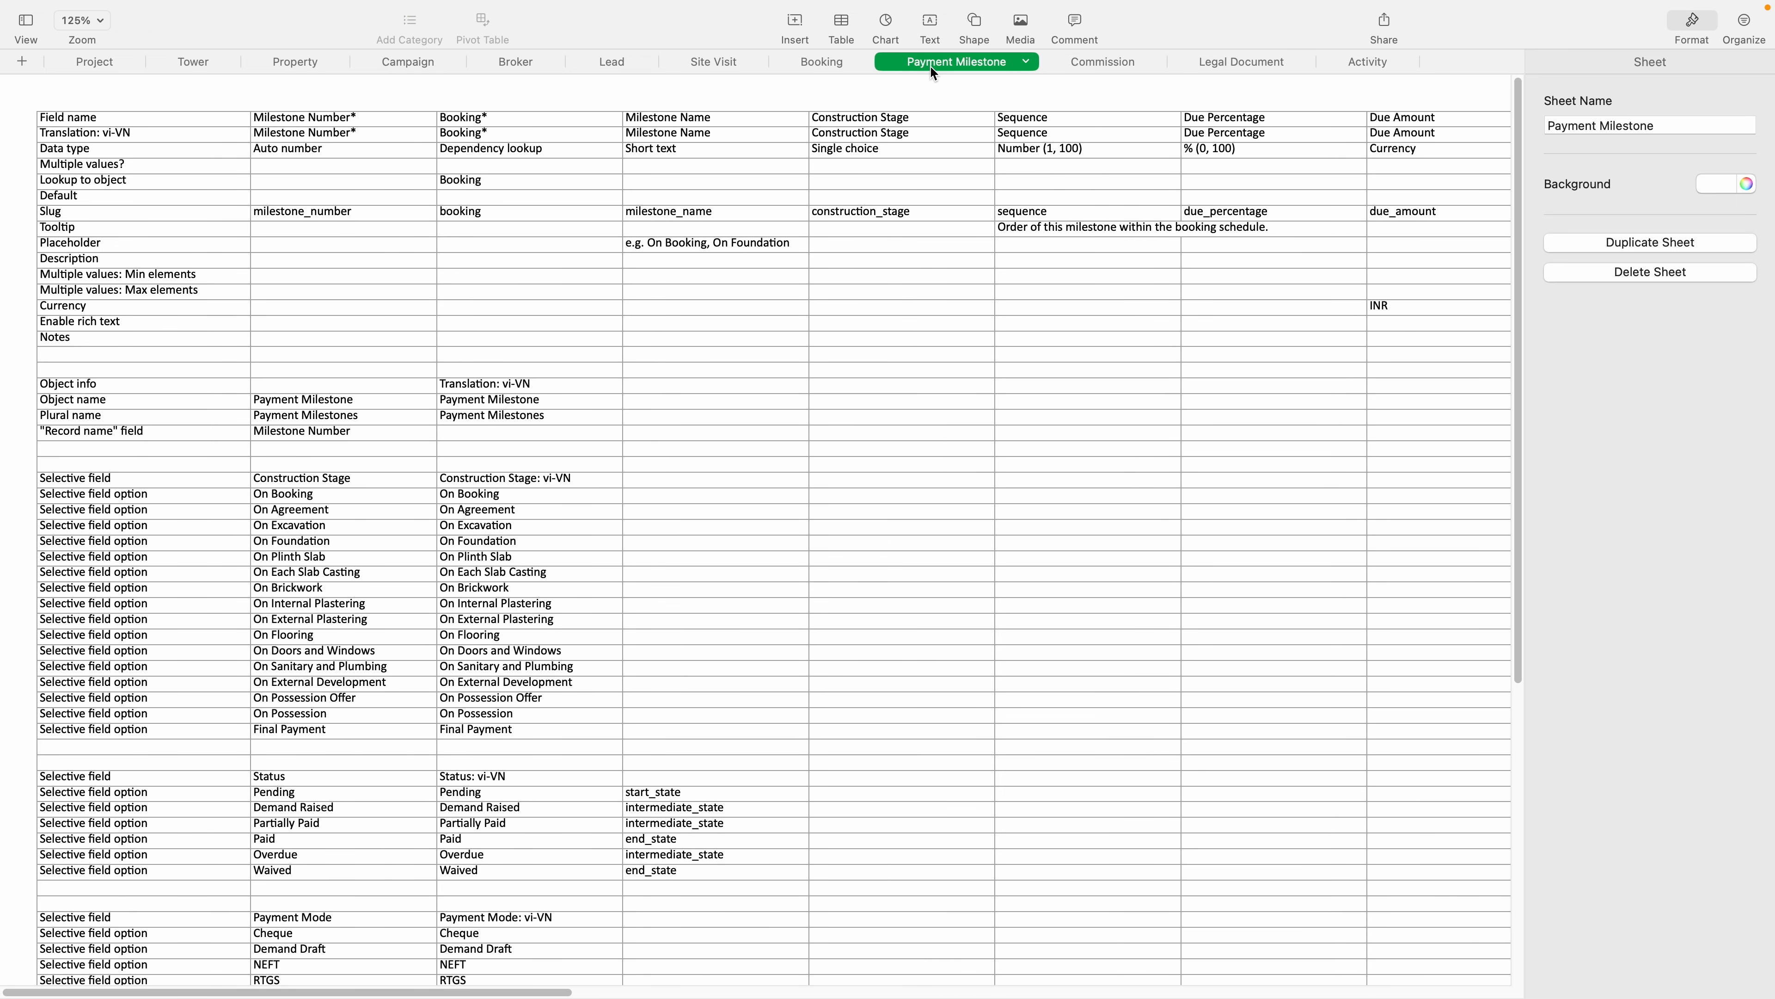
In the Claude chat in VS Code, write that the object result does not match the wanted app structure and paste the structure to follow.
{"action": "left_click", "coordinate": [752, 902]}
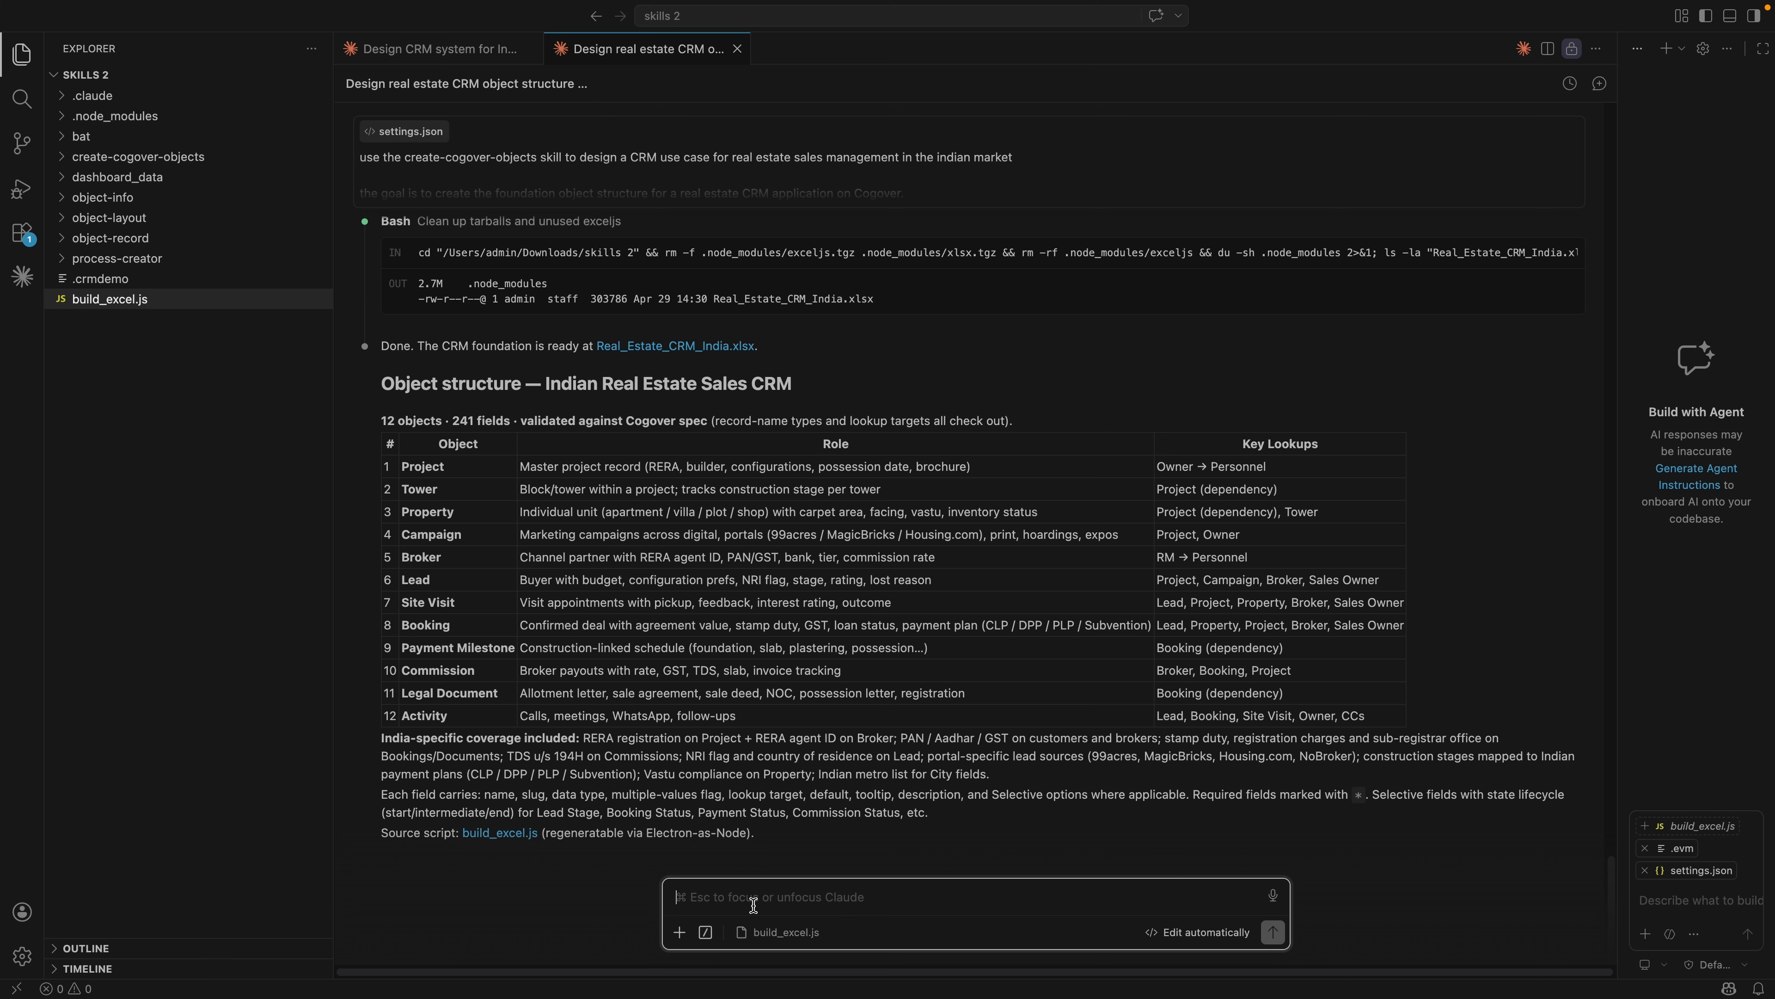
{"action": "type", "text": "The current object result does n"}
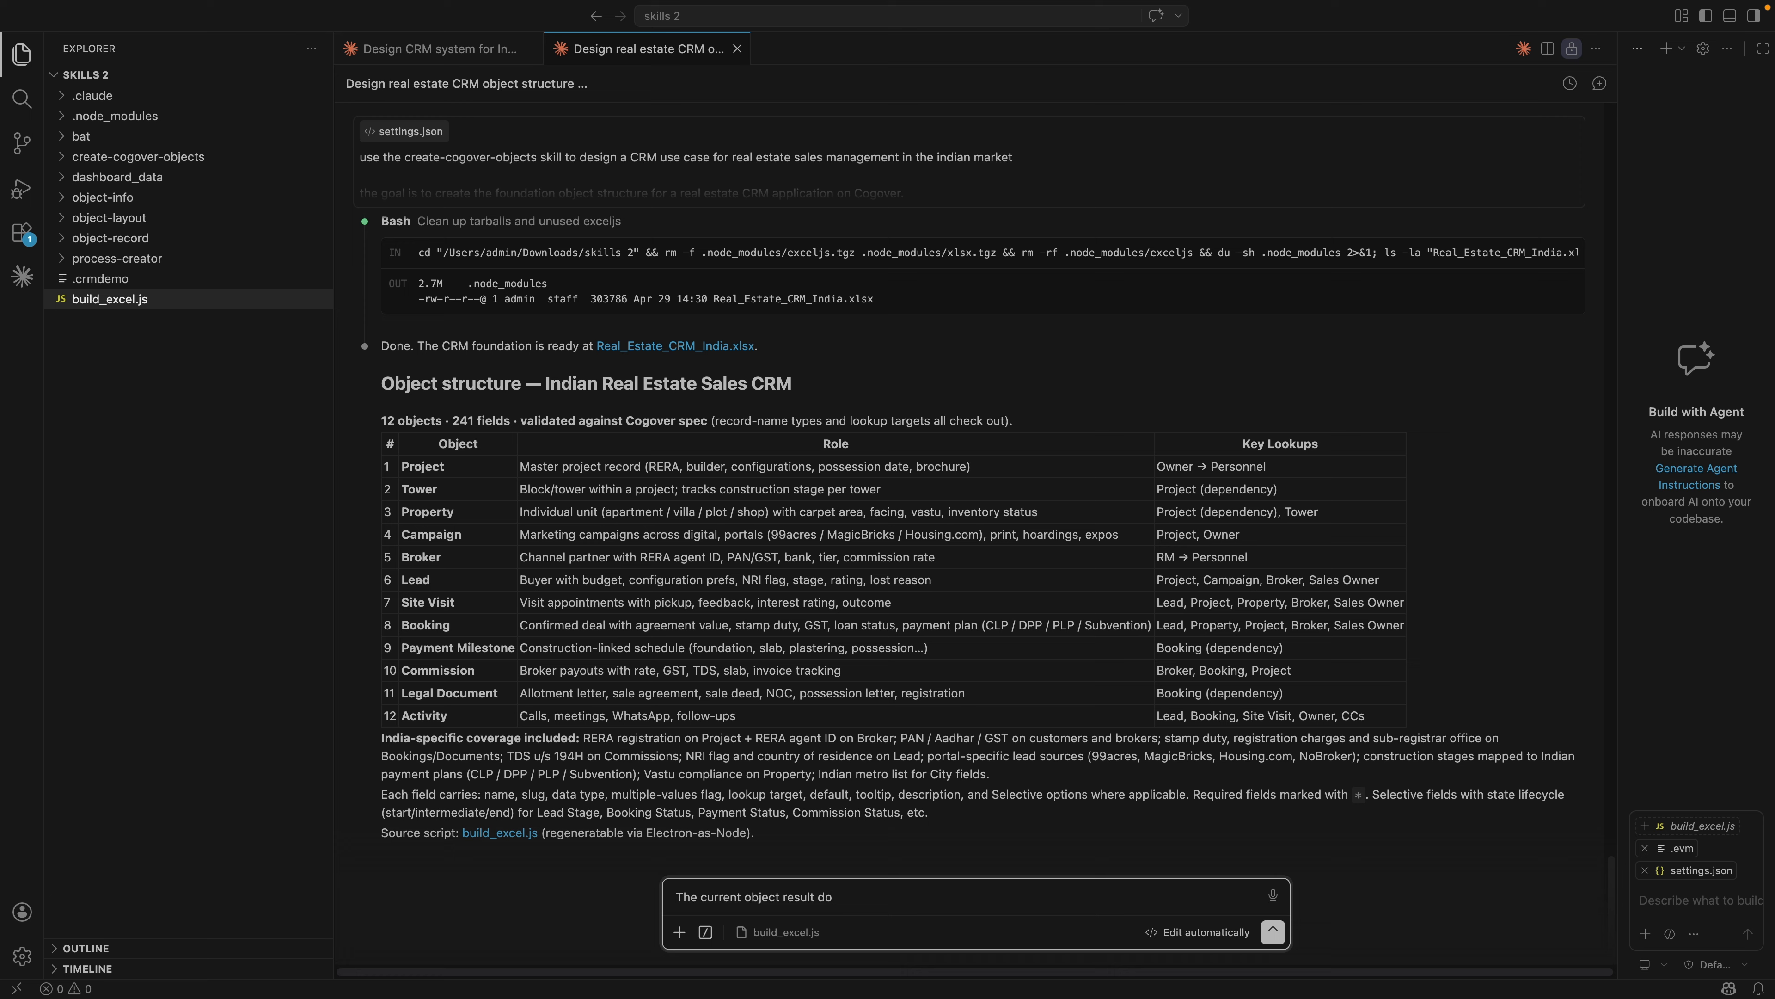
{"action": "type", "text": "ot match the app structure that I want"}
{"action": "key", "text": "shift+Return"}
{"action": "key", "text": "shift+Return"}
{"action": "type", "text": "Please review the object structure according to the foll"}
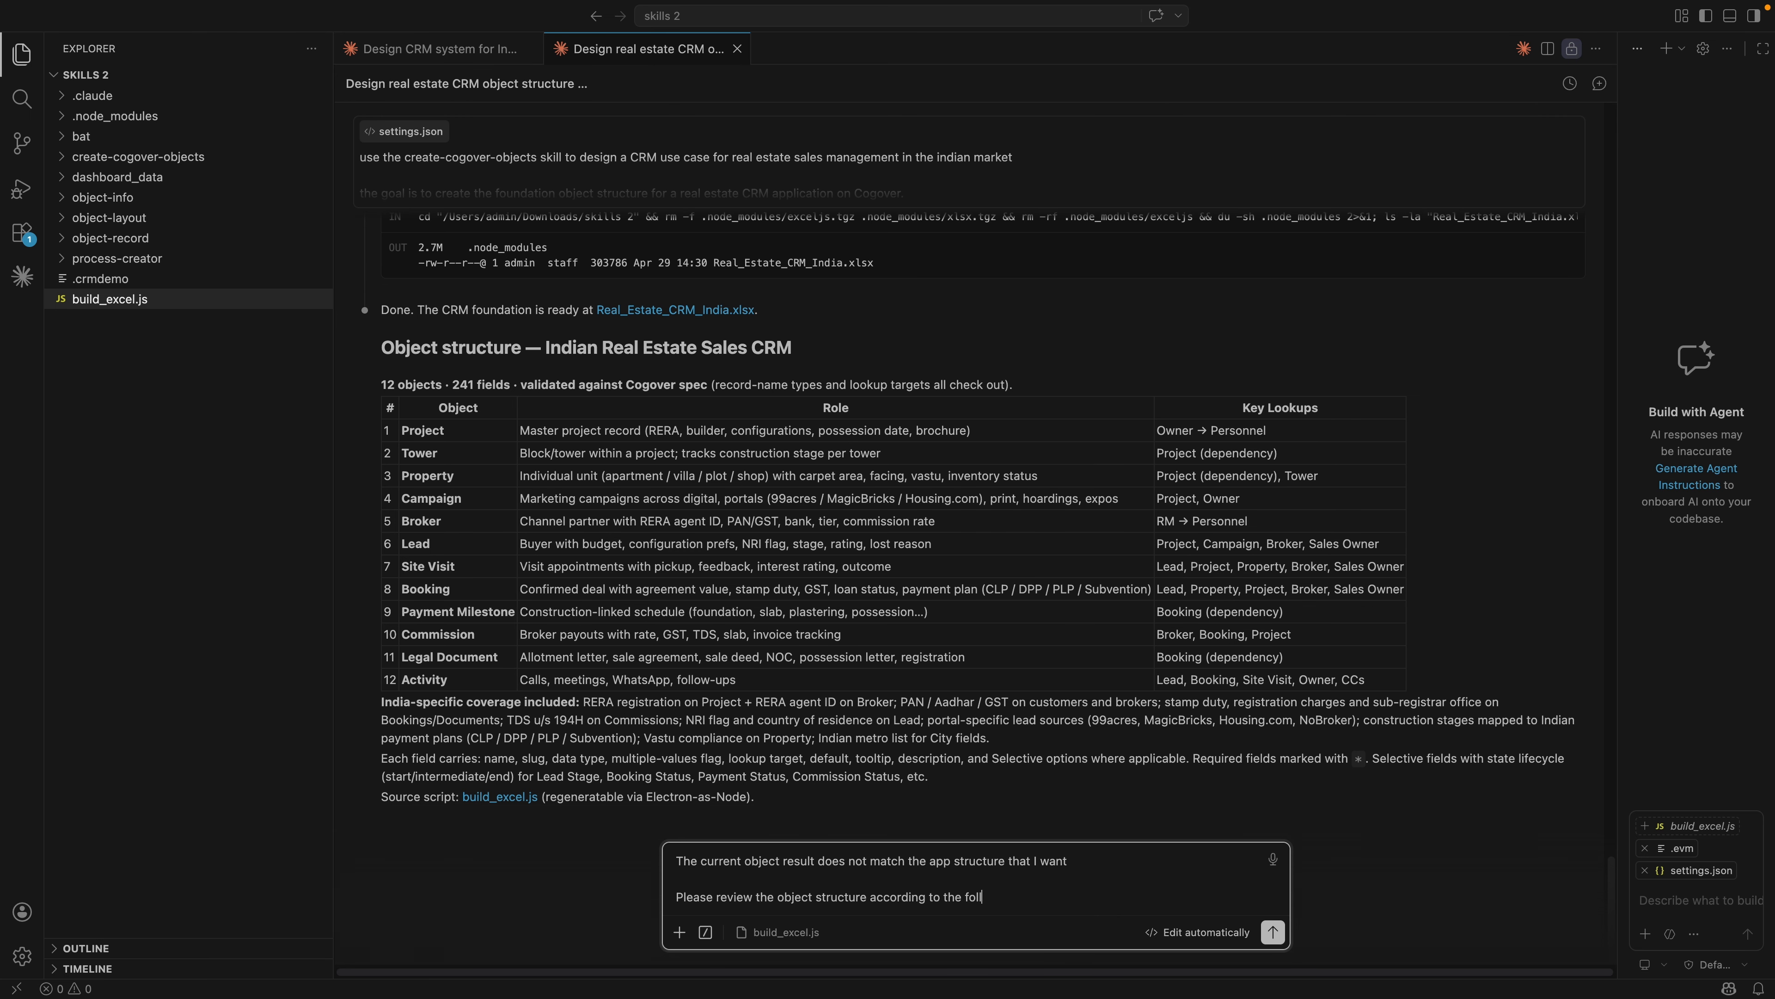
{"action": "type", "text": "owing structure:"}
{"action": "key", "text": "super+v"}
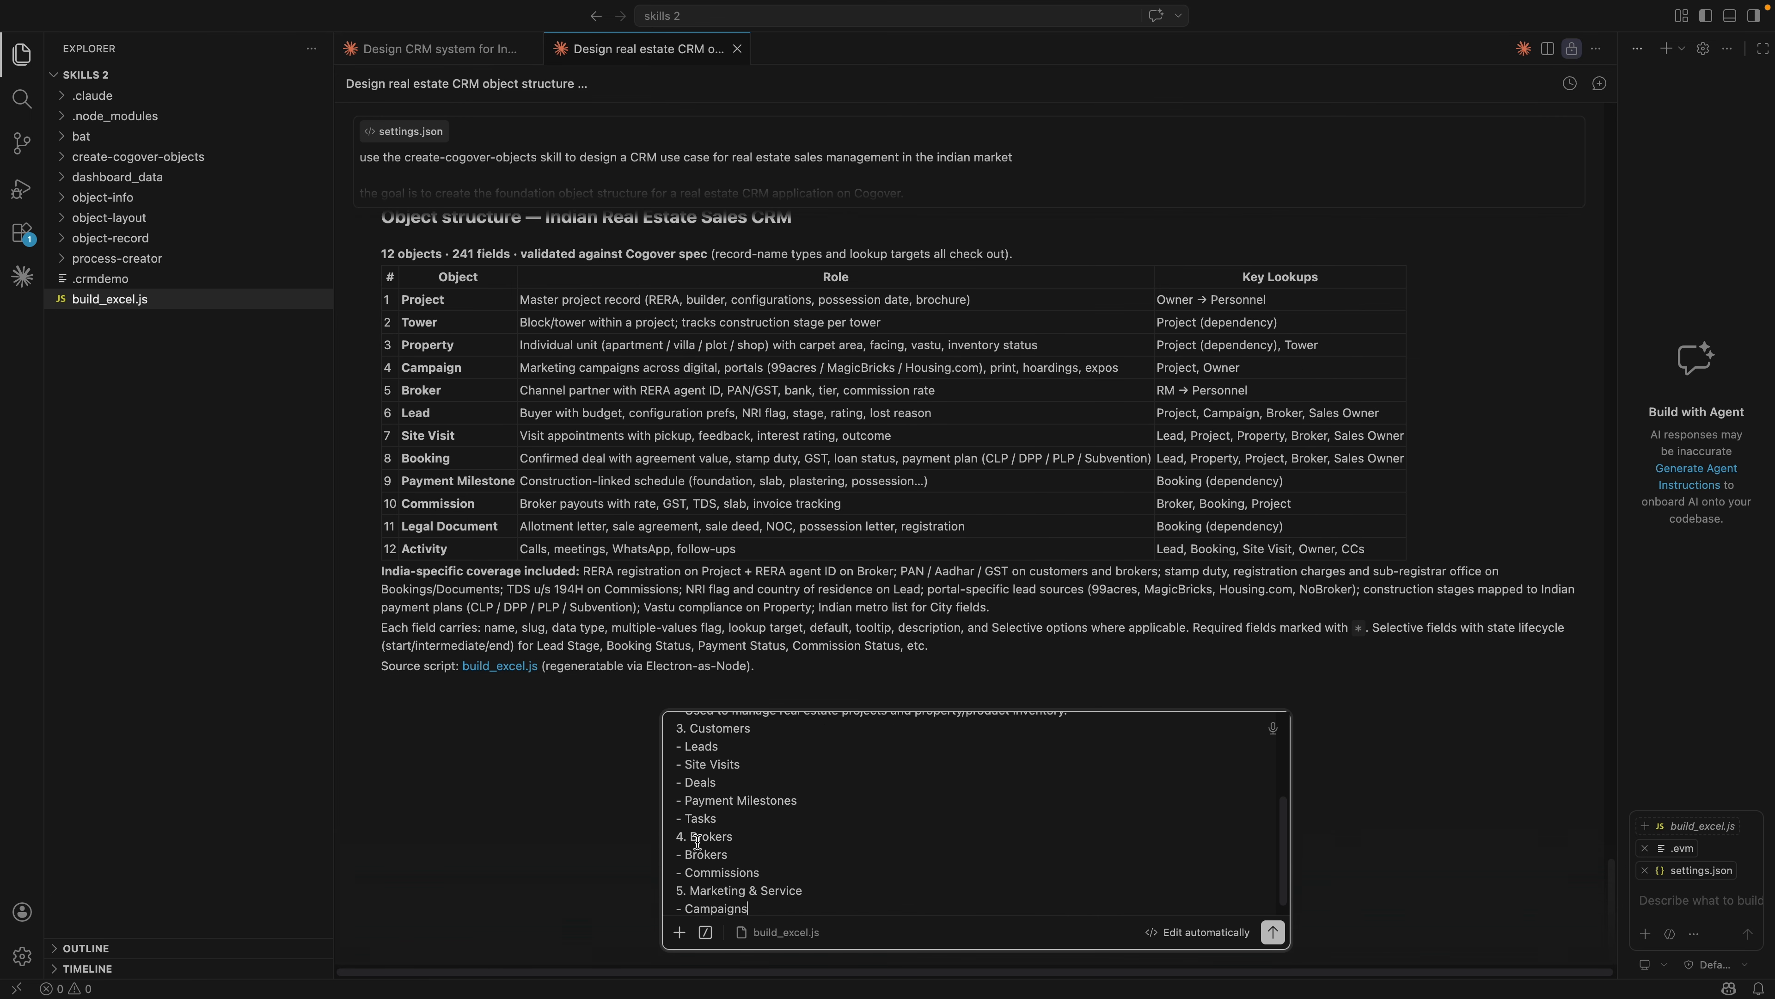
Check the pasted Reports, Projects & Inventory, Customers, Brokers and Marketing & Service sections, and submit the prompt.
{"action": "scroll", "coordinate": [770, 784], "scroll_direction": "up", "scroll_amount": 3}
{"action": "left_click_drag", "start_coordinate": [683, 737], "coordinate": [780, 791]}
{"action": "left_click", "coordinate": [780, 791]}
{"action": "scroll", "coordinate": [781, 788], "scroll_direction": "down", "scroll_amount": 1}
{"action": "left_click_drag", "start_coordinate": [674, 765], "coordinate": [838, 766]}
{"action": "left_click", "coordinate": [825, 765]}
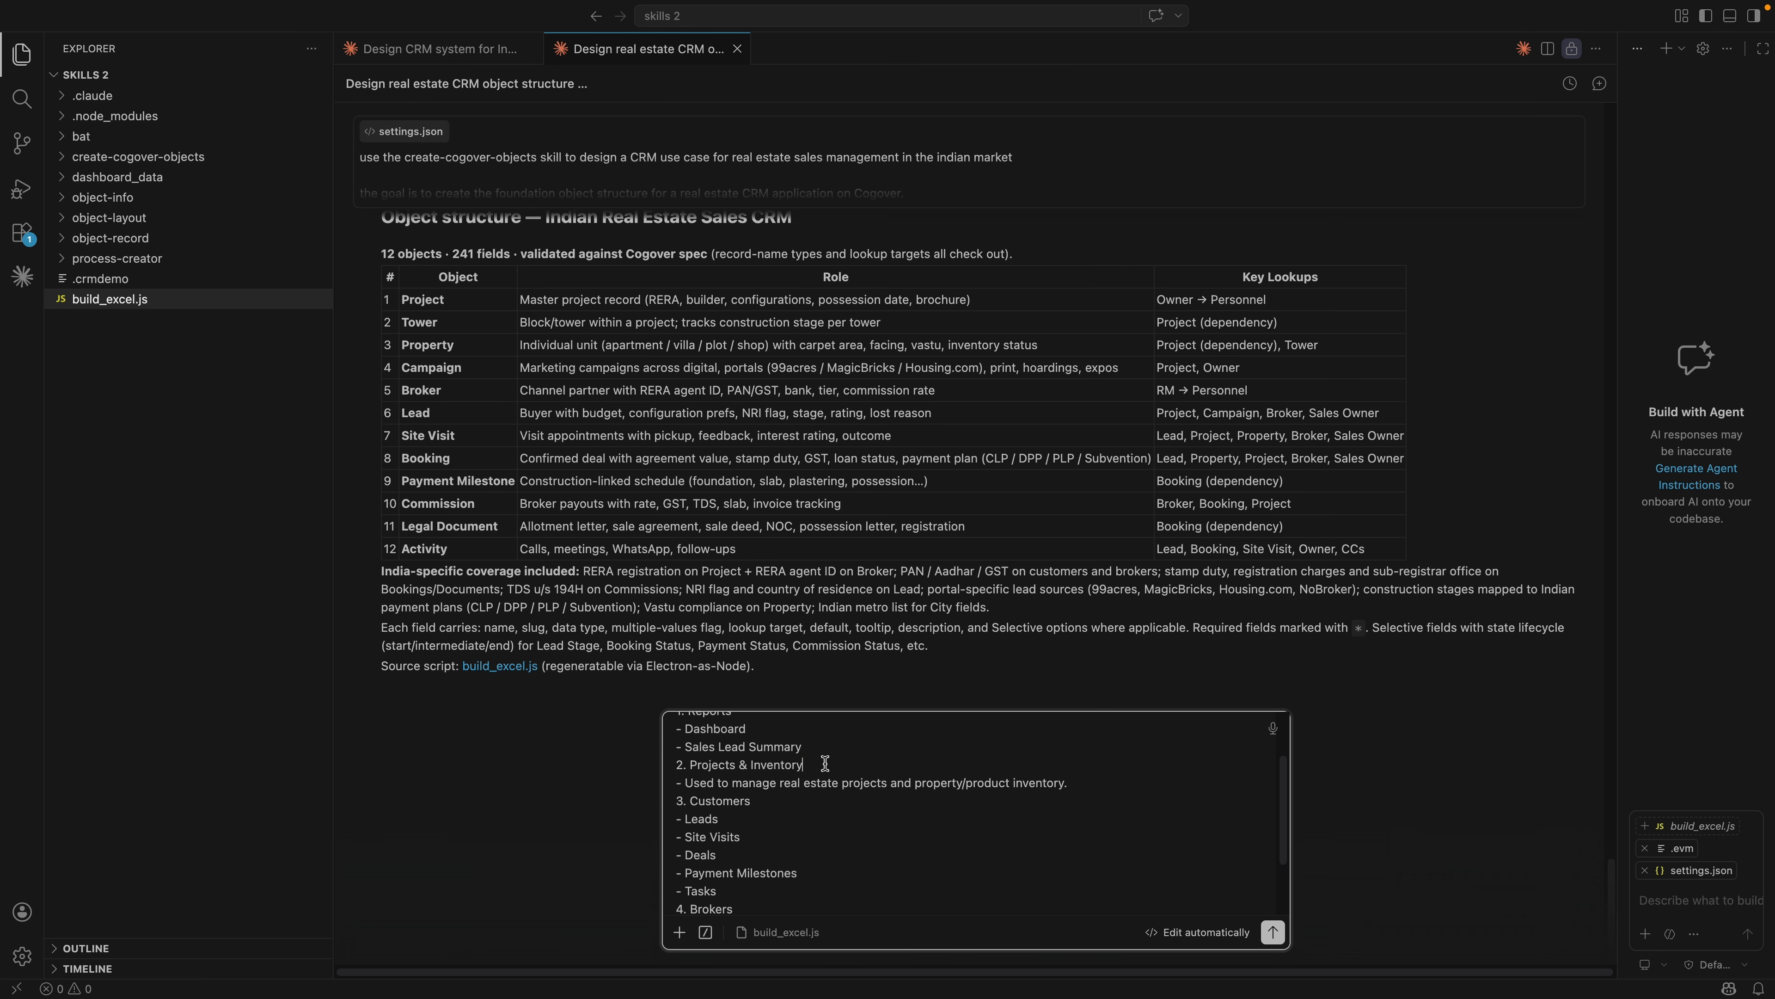
{"action": "scroll", "coordinate": [825, 765], "scroll_direction": "down", "scroll_amount": 1}
{"action": "left_click_drag", "start_coordinate": [672, 771], "coordinate": [787, 859]}
{"action": "left_click", "coordinate": [787, 859]}
{"action": "scroll", "coordinate": [780, 828], "scroll_direction": "down", "scroll_amount": 2}
{"action": "left_click_drag", "start_coordinate": [675, 833], "coordinate": [761, 905]}
{"action": "left_click", "coordinate": [754, 853]}
{"action": "scroll", "coordinate": [753, 851], "scroll_direction": "down", "scroll_amount": 1}
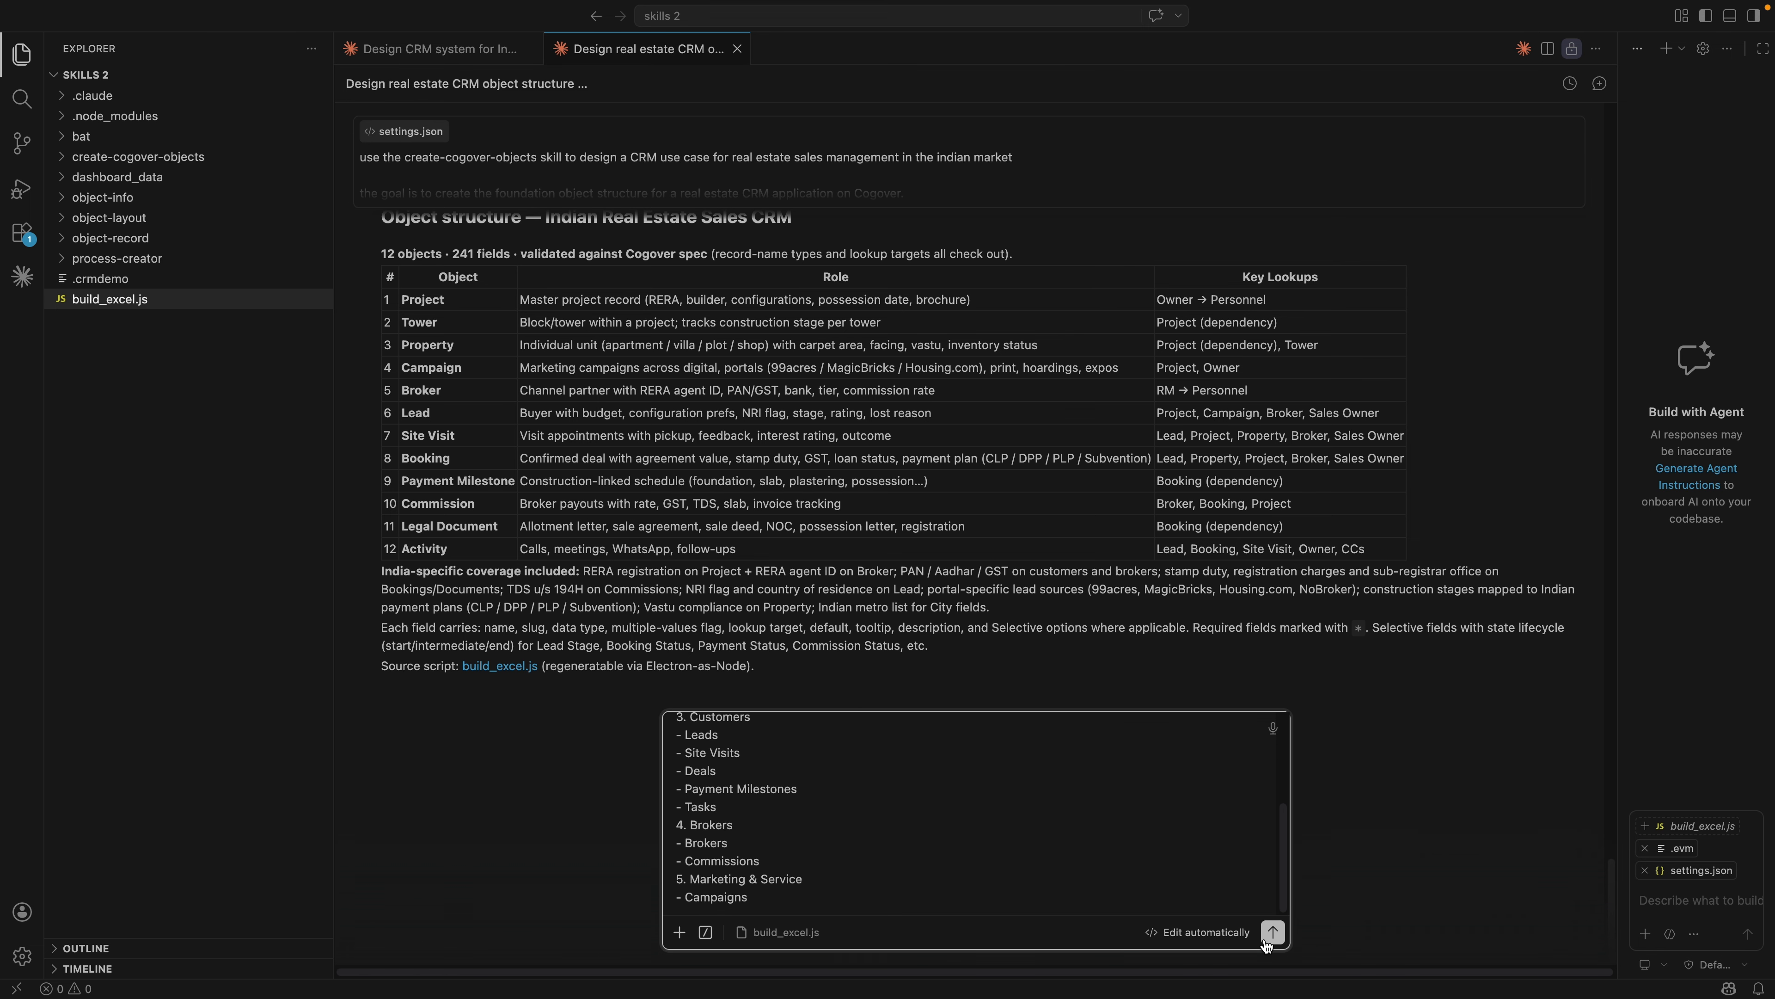
{"action": "left_click", "coordinate": [1273, 933]}
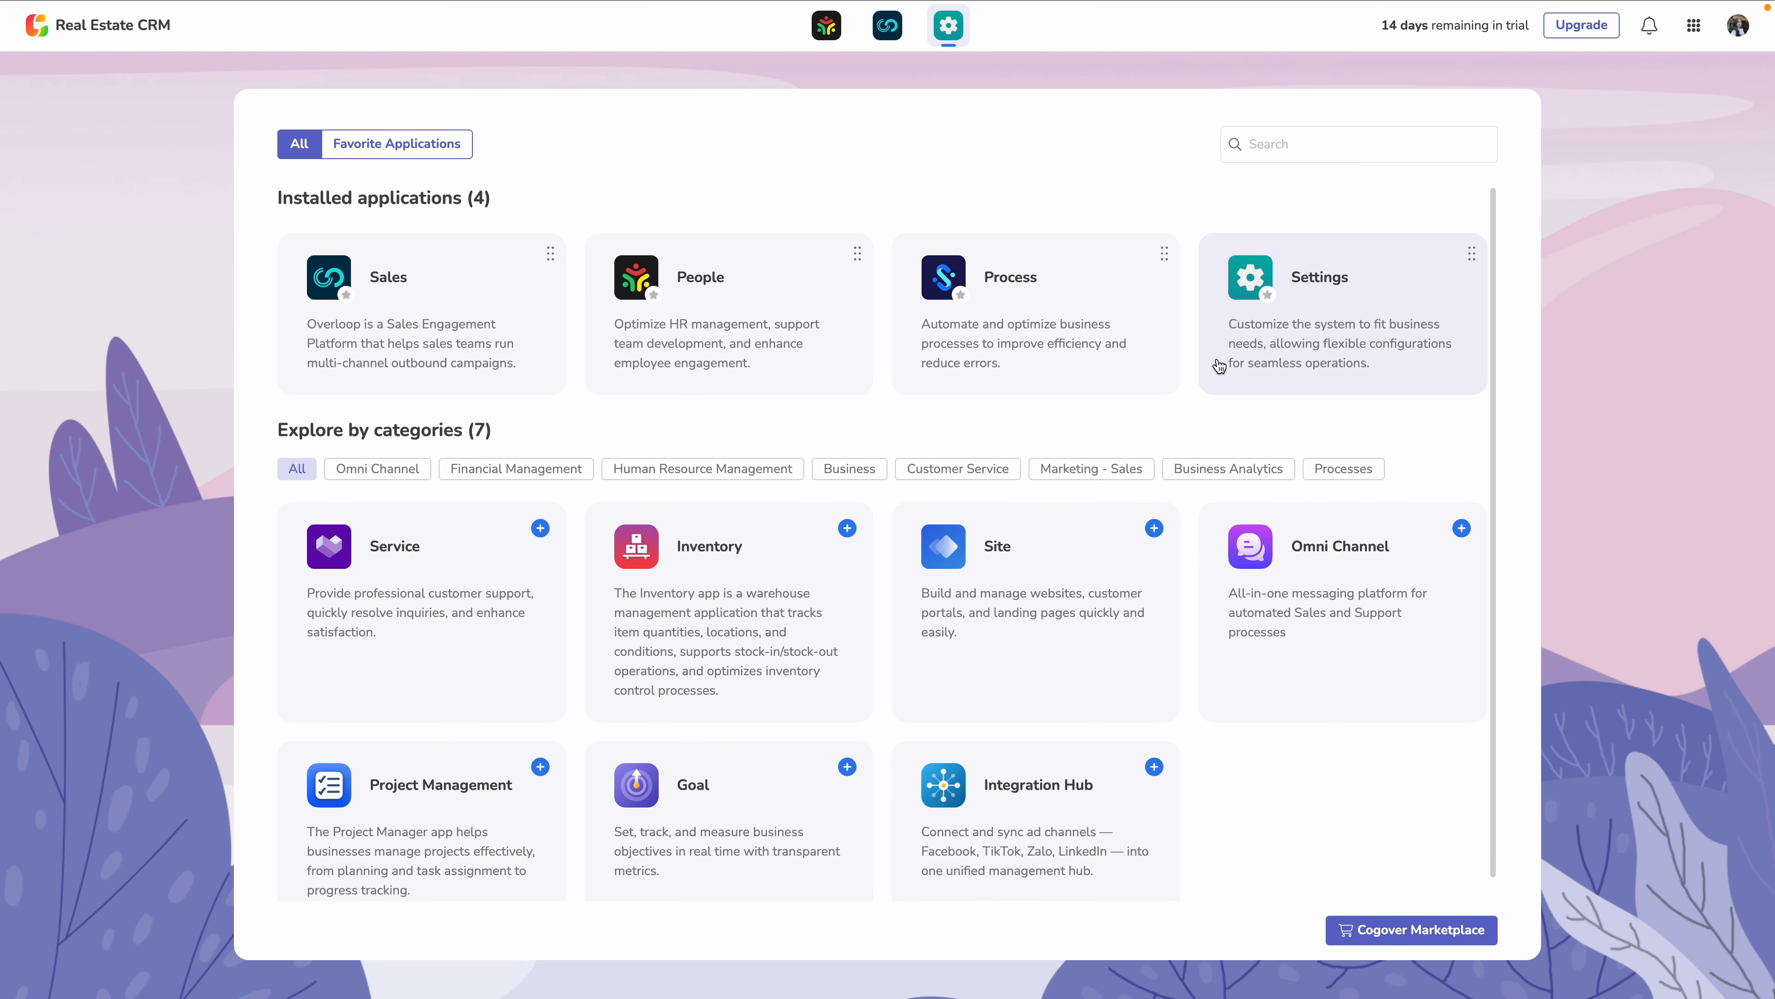
In Cogover's Settings app, go to object management and start fast object creation from an Excel file.
{"action": "left_click", "coordinate": [1219, 366]}
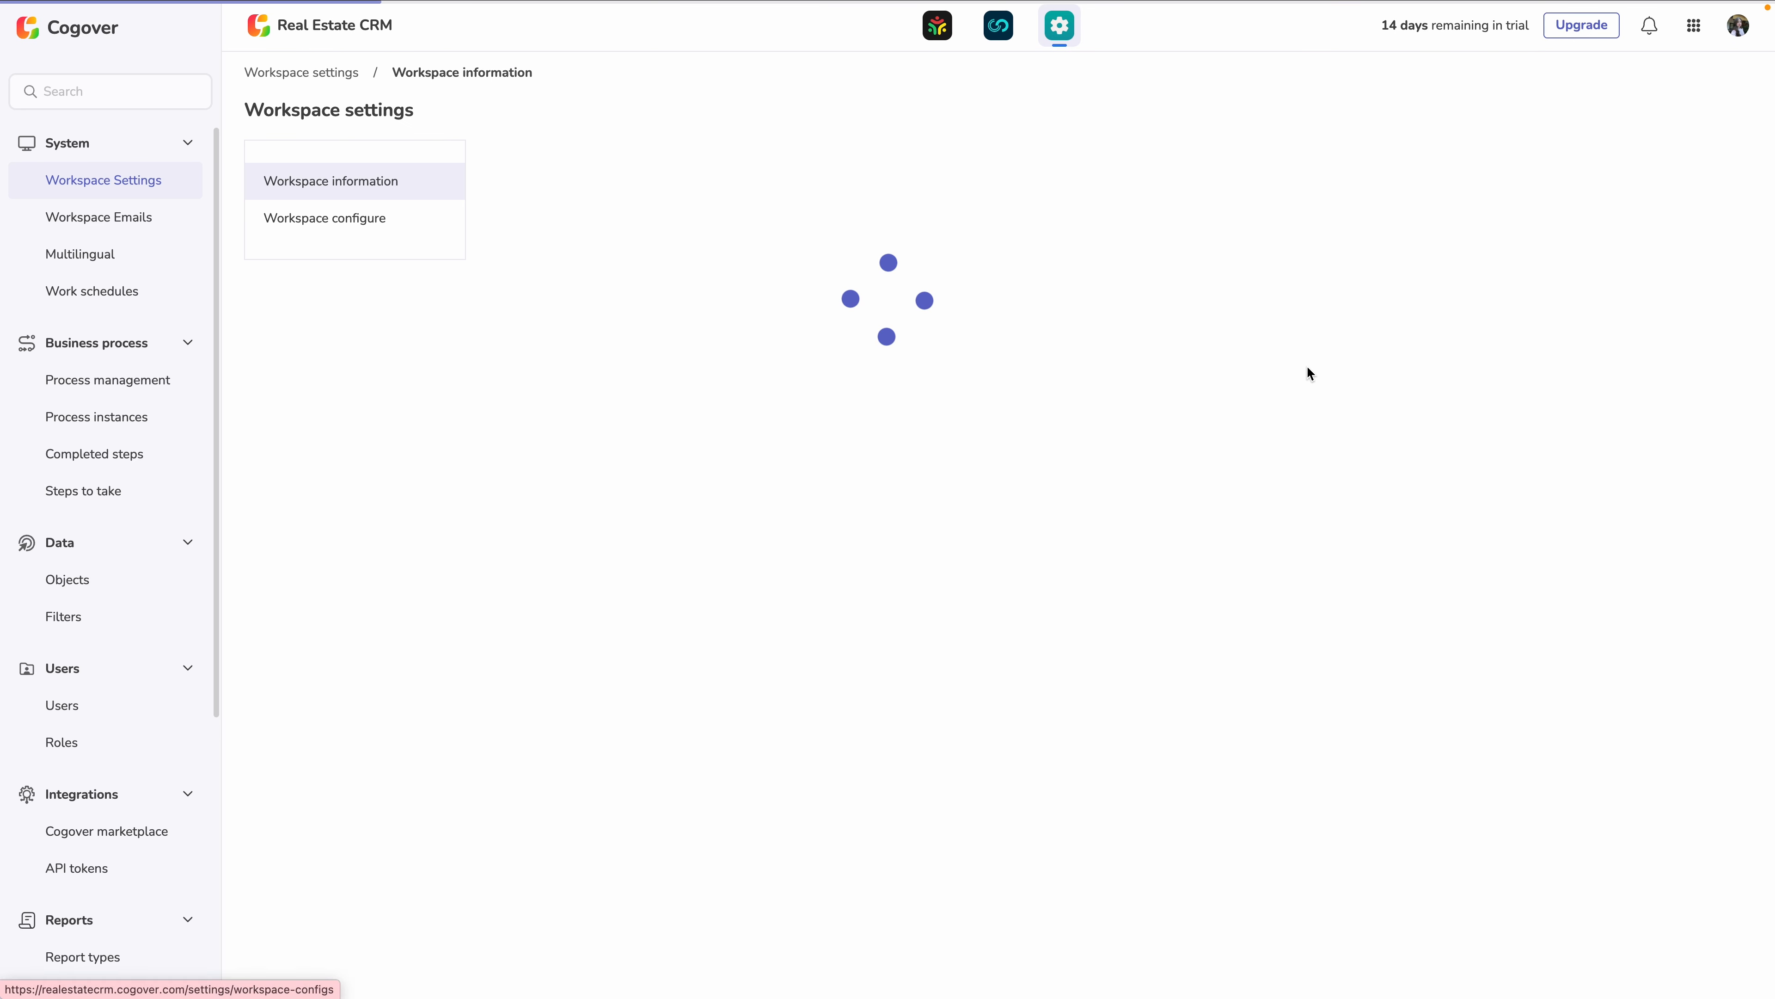
{"action": "left_click", "coordinate": [67, 579]}
{"action": "left_click", "coordinate": [1460, 75]}
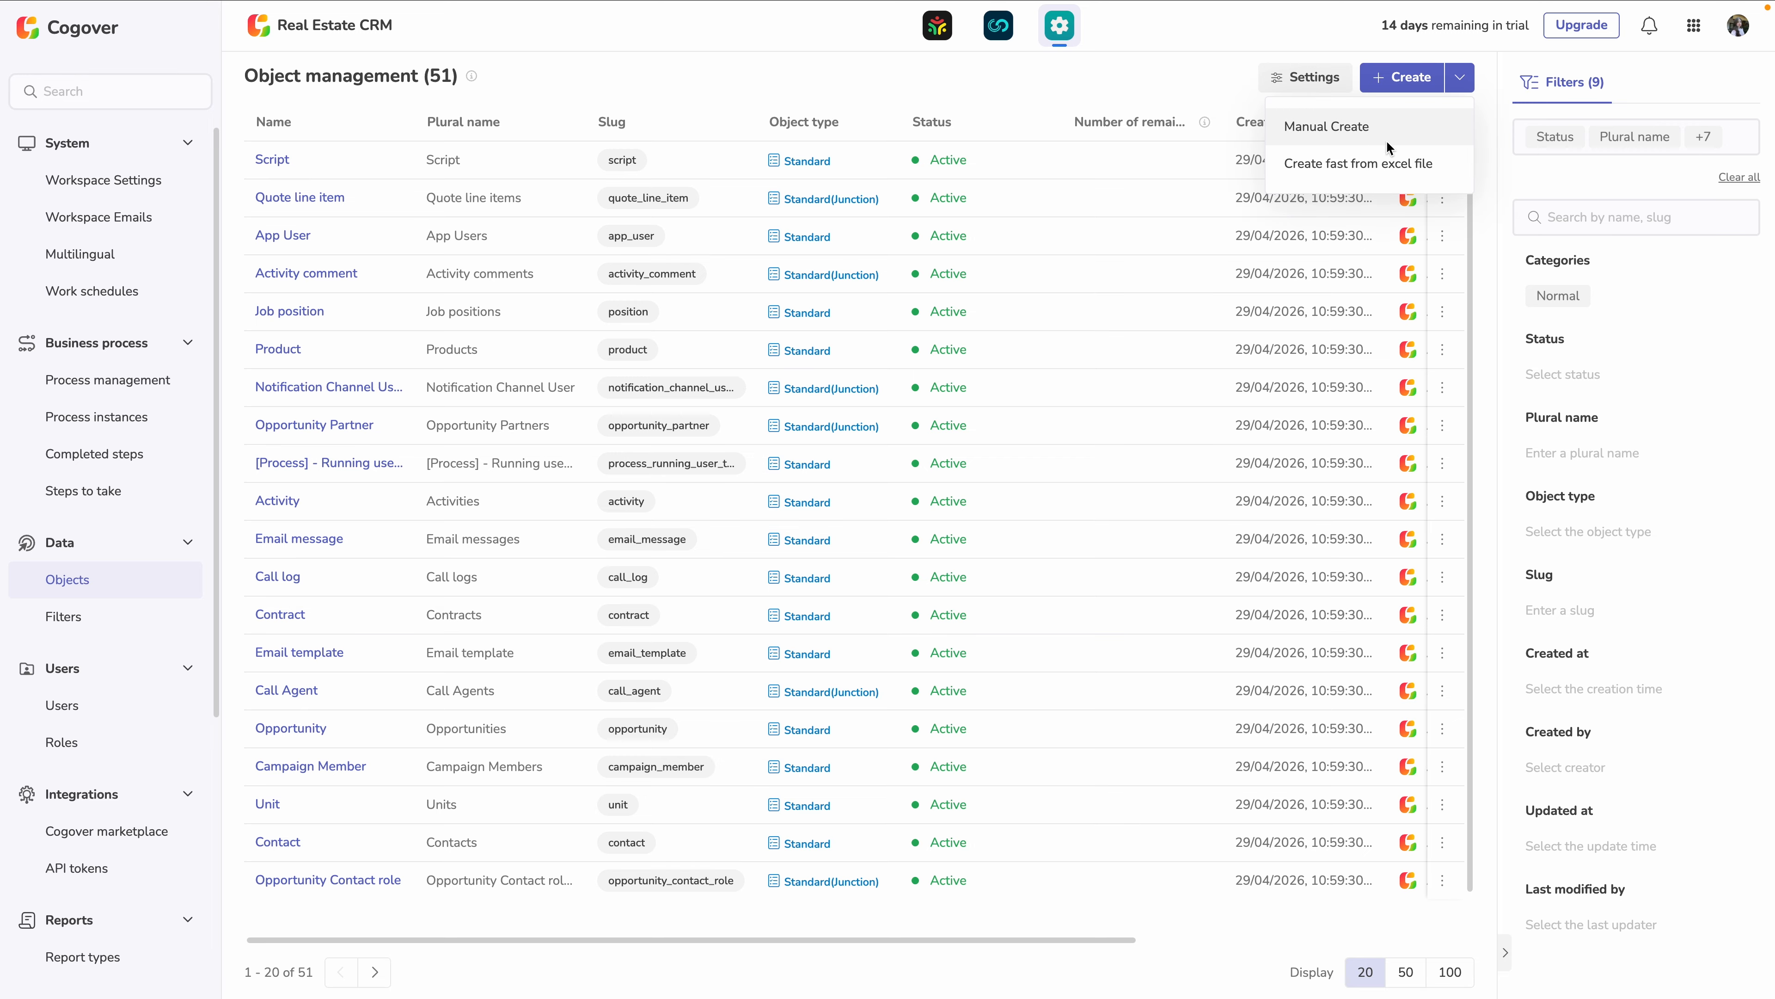
{"action": "left_click", "coordinate": [1337, 165]}
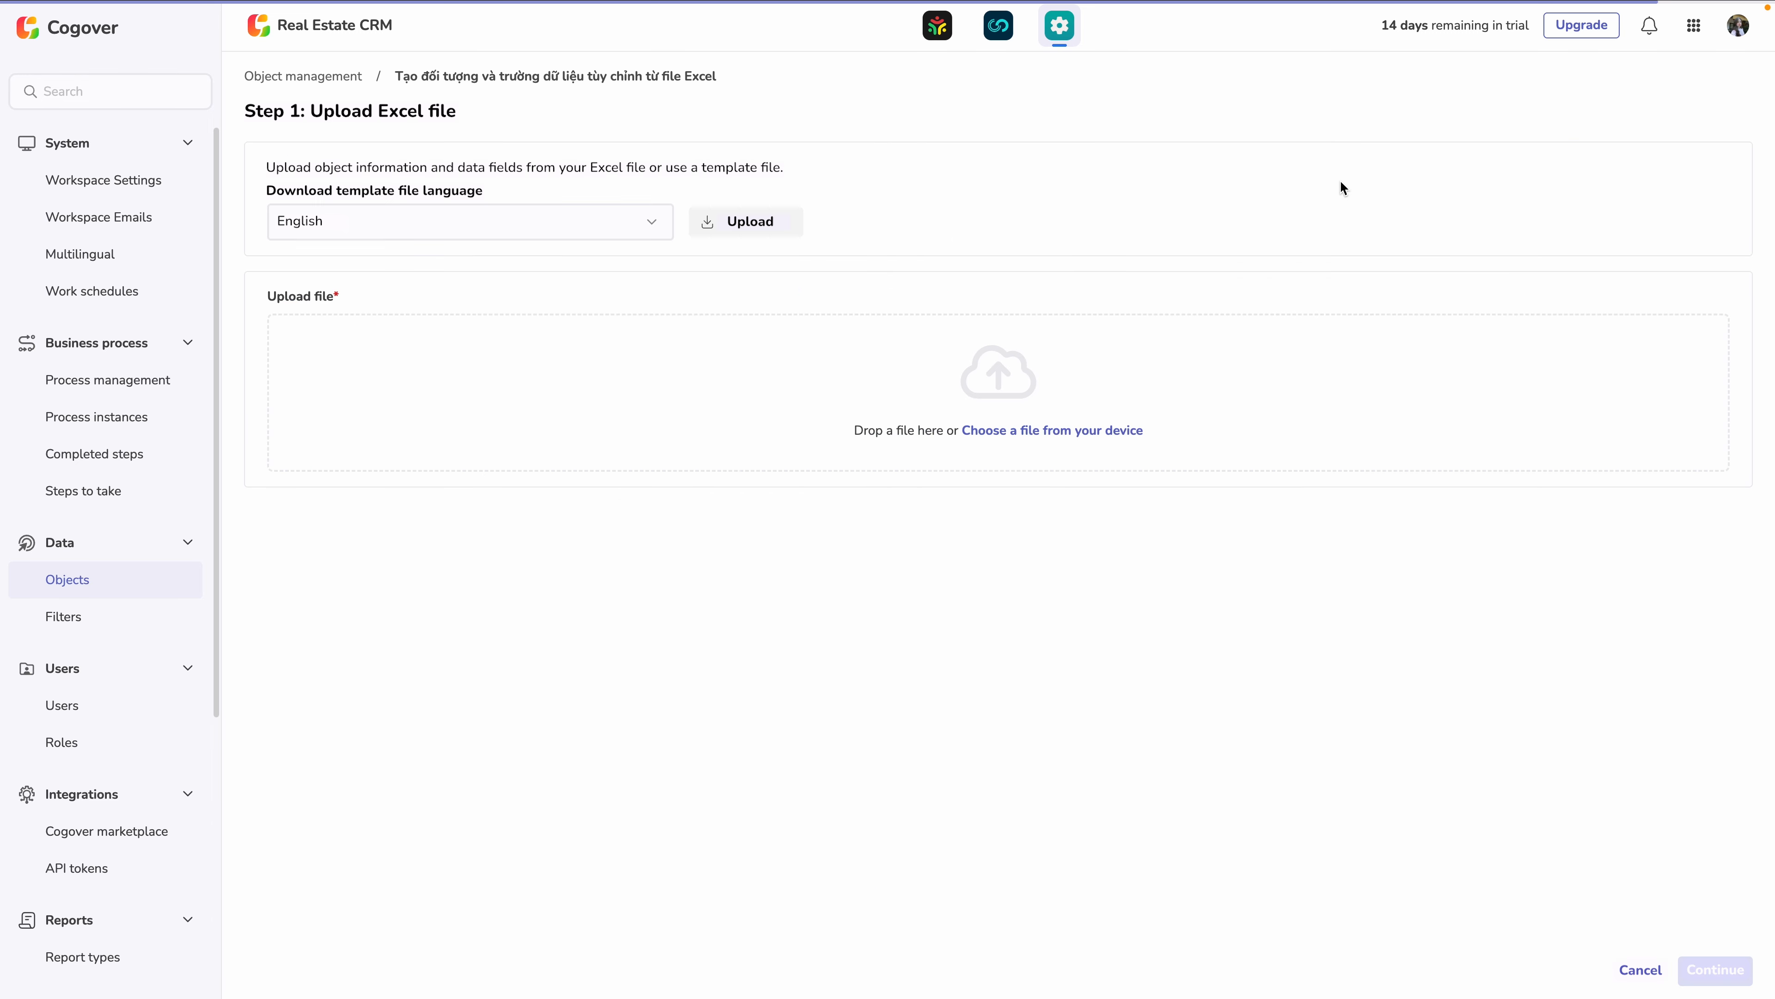
Upload Real_Estate_CRM_India.xlsx from the skills 2 folder and continue to the object information.
{"action": "left_click", "coordinate": [1043, 431]}
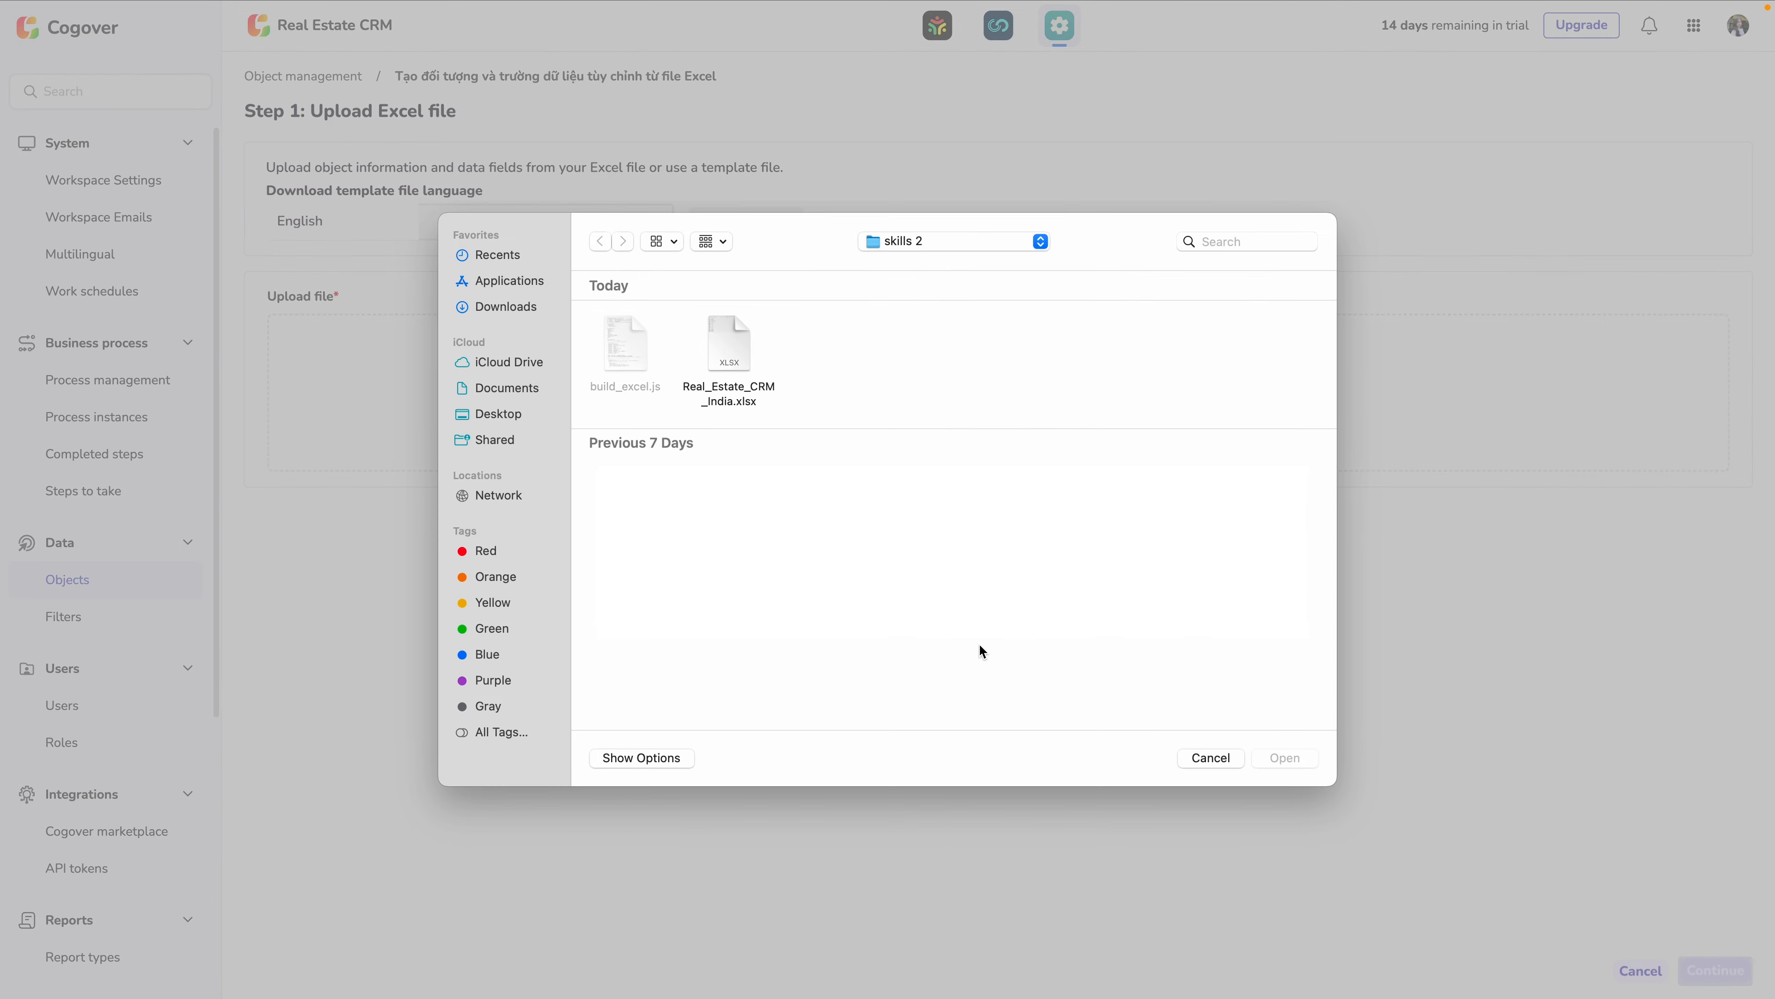
{"action": "left_click", "coordinate": [727, 367]}
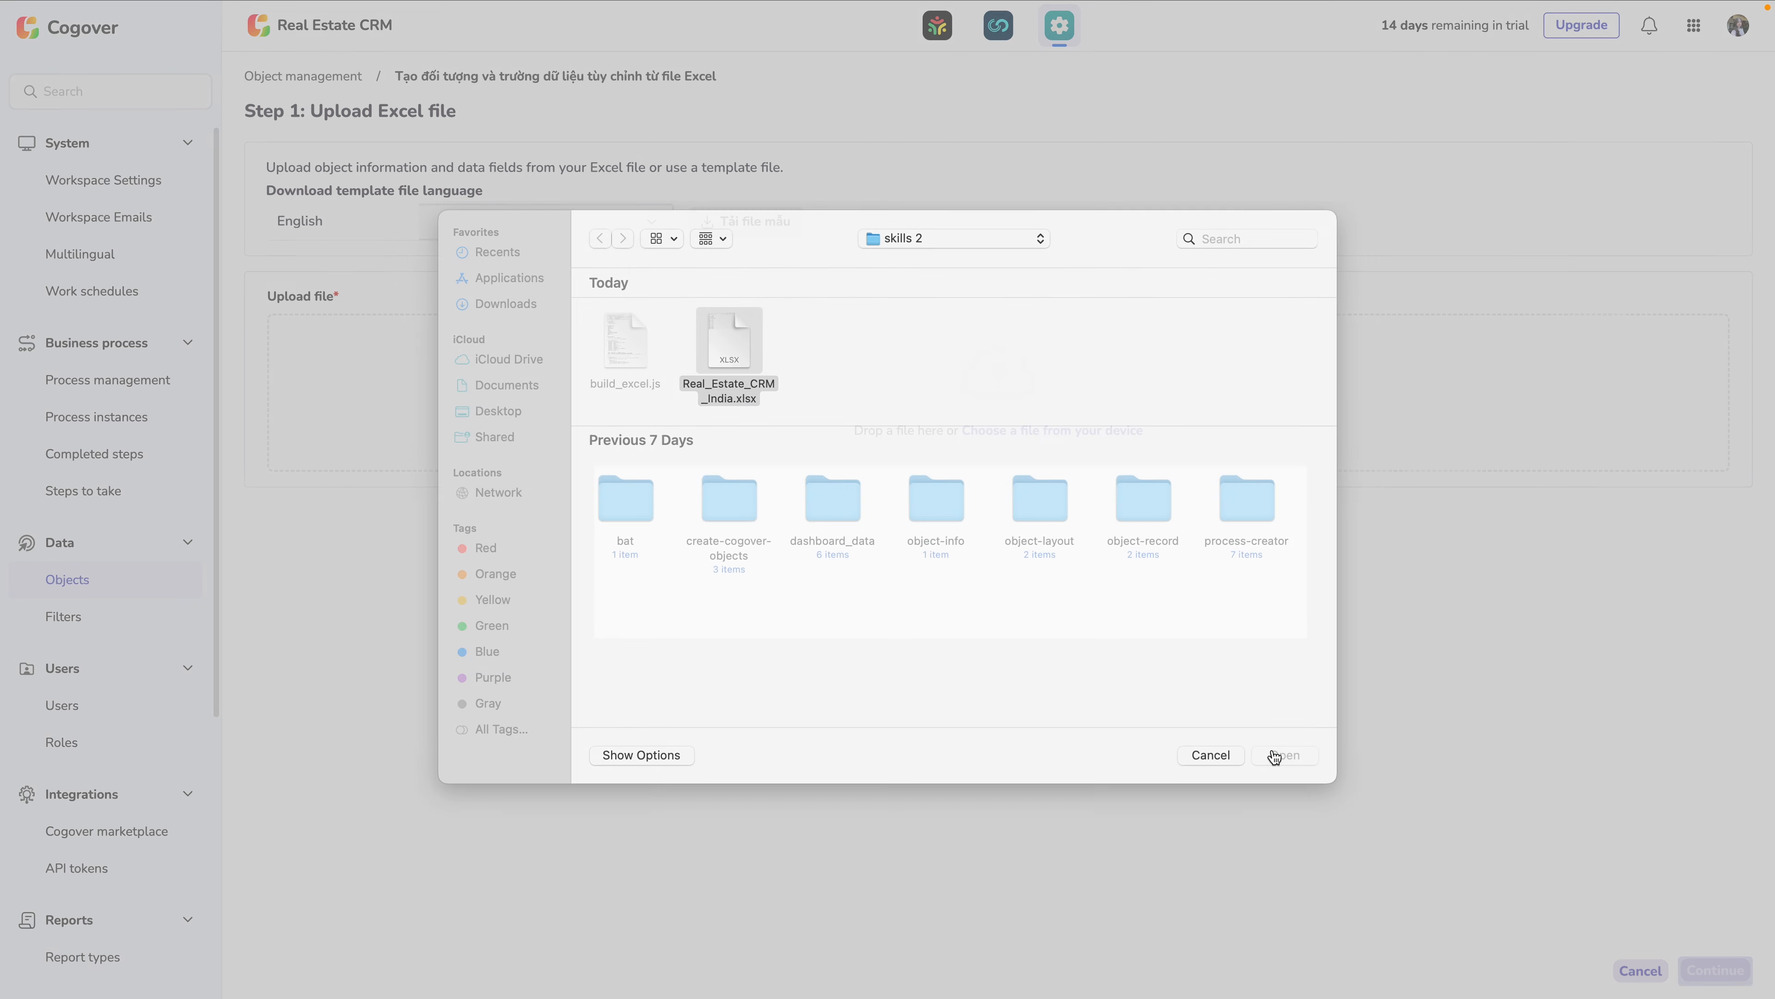
{"action": "left_click", "coordinate": [1279, 757]}
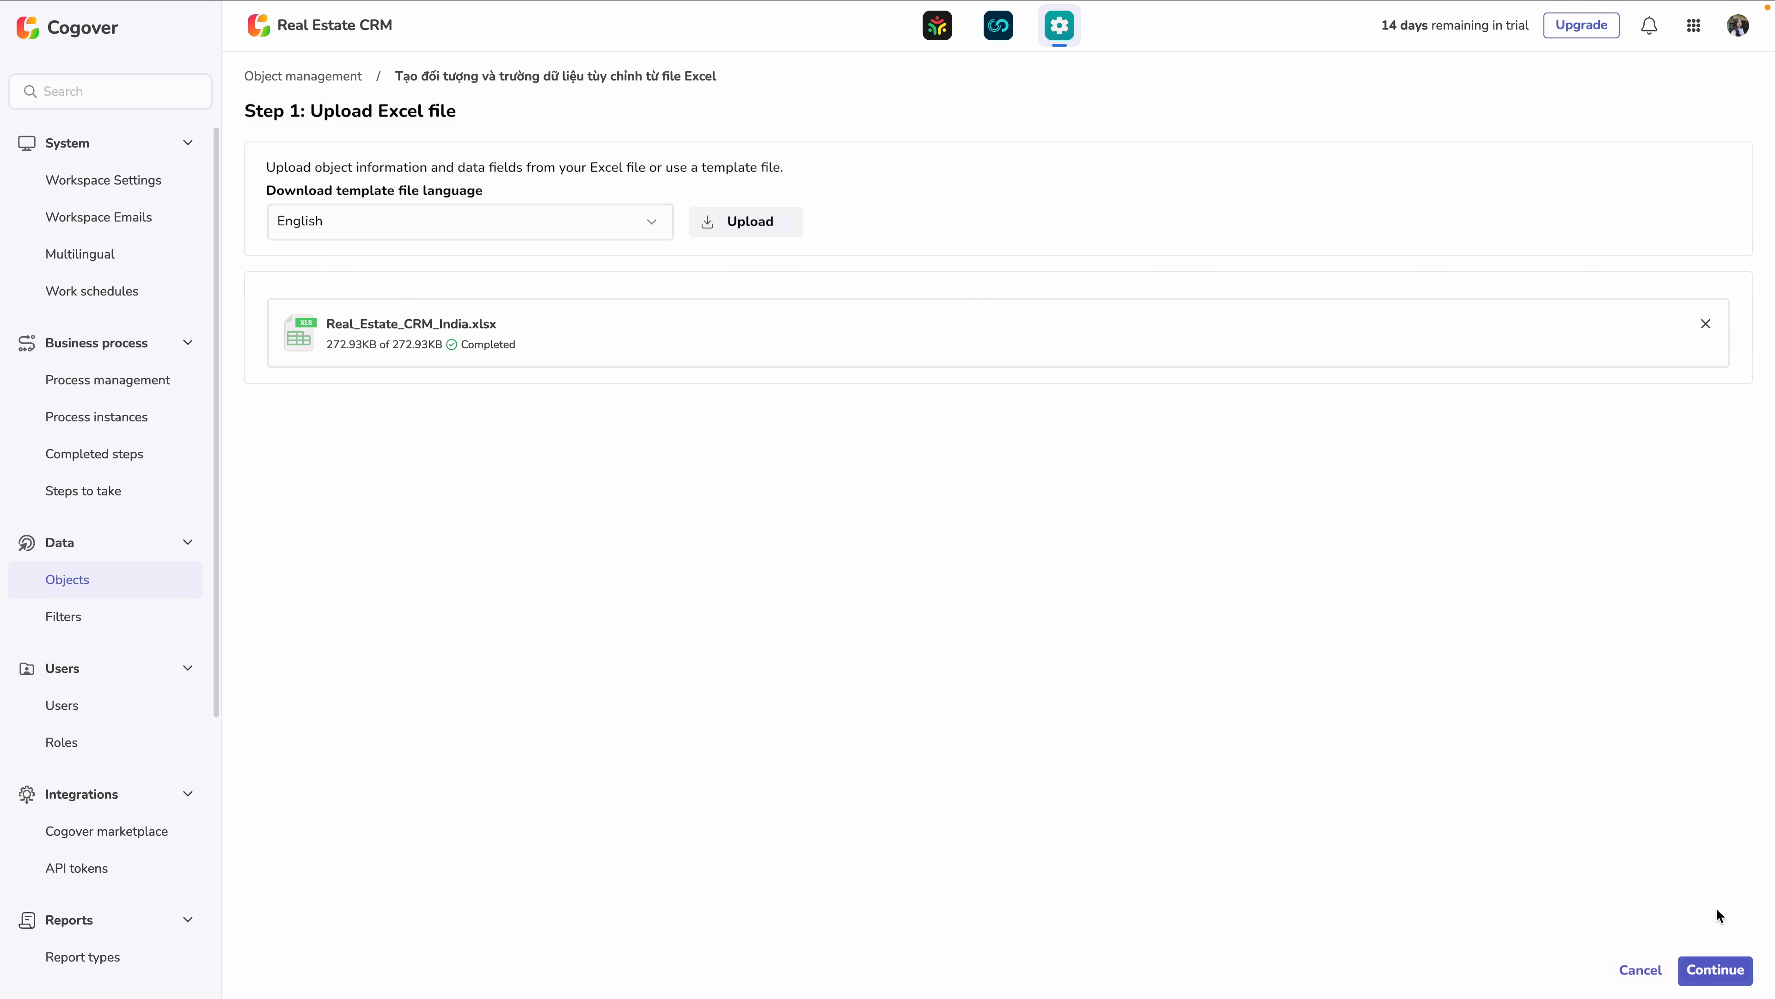
{"action": "left_click", "coordinate": [1715, 969]}
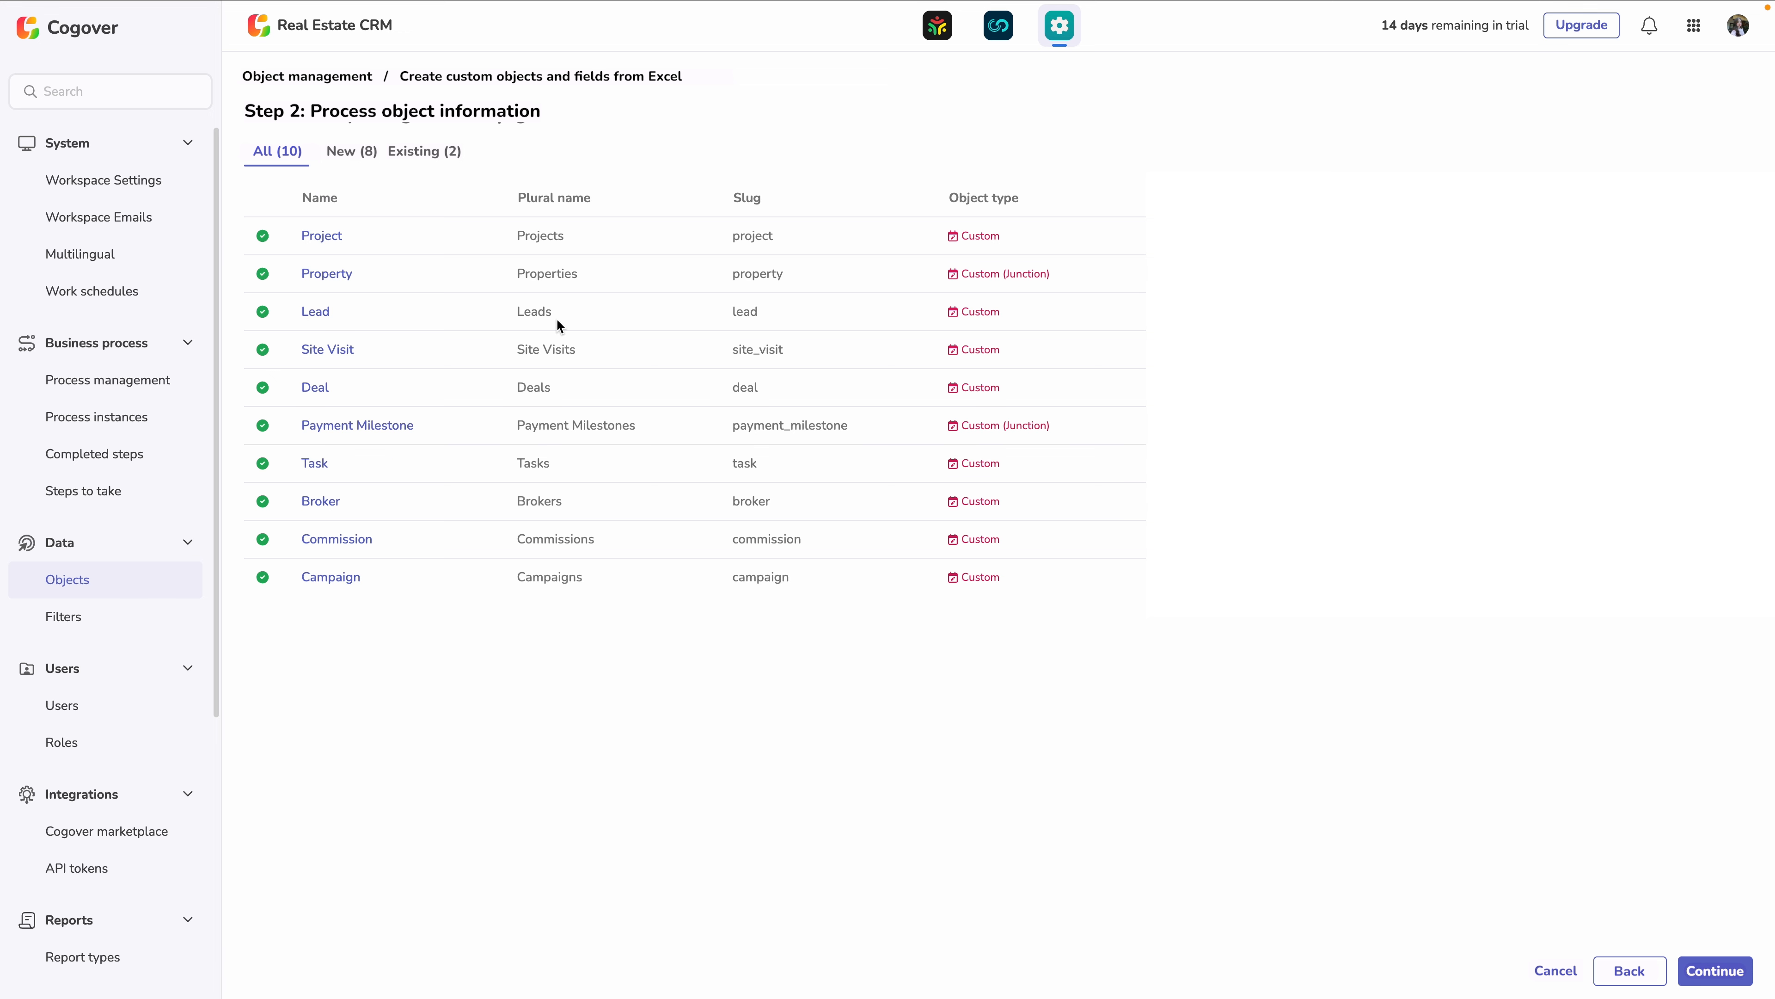
Accept the object list, check the Property, Lead, Site Visit, Deal and Payment Milestone fields, and complete the import.
{"action": "left_click", "coordinate": [1715, 970]}
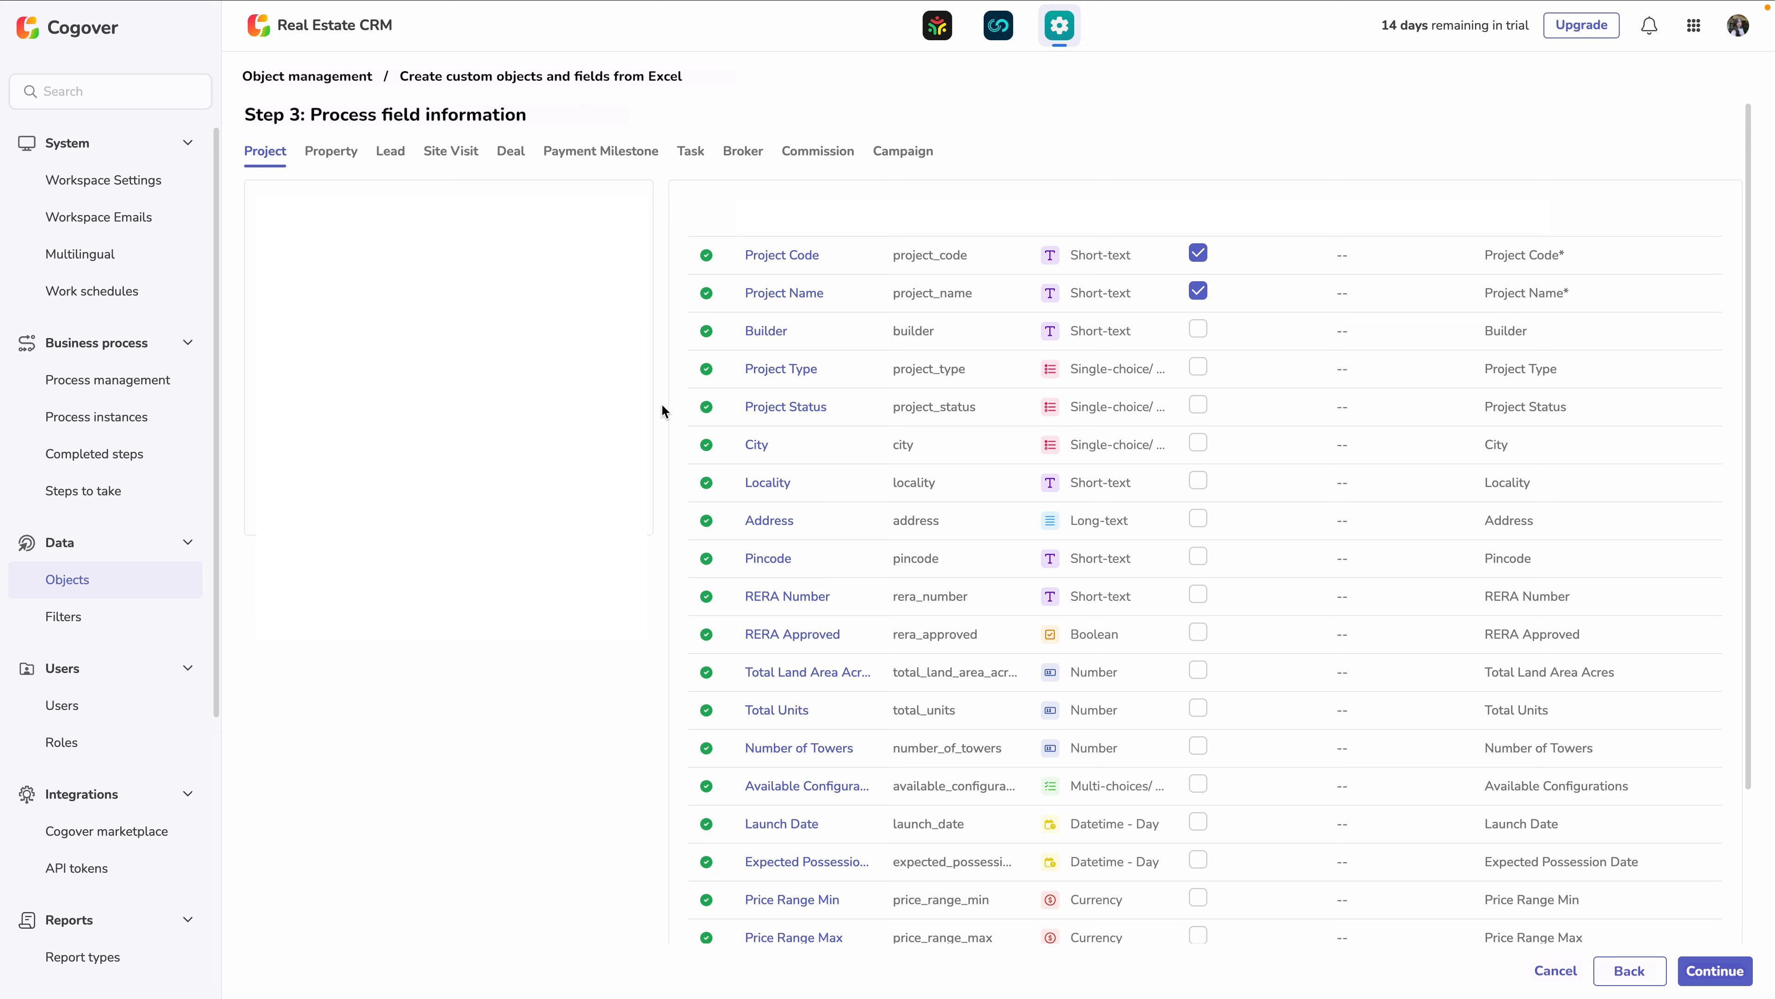
{"action": "left_click", "coordinate": [351, 164]}
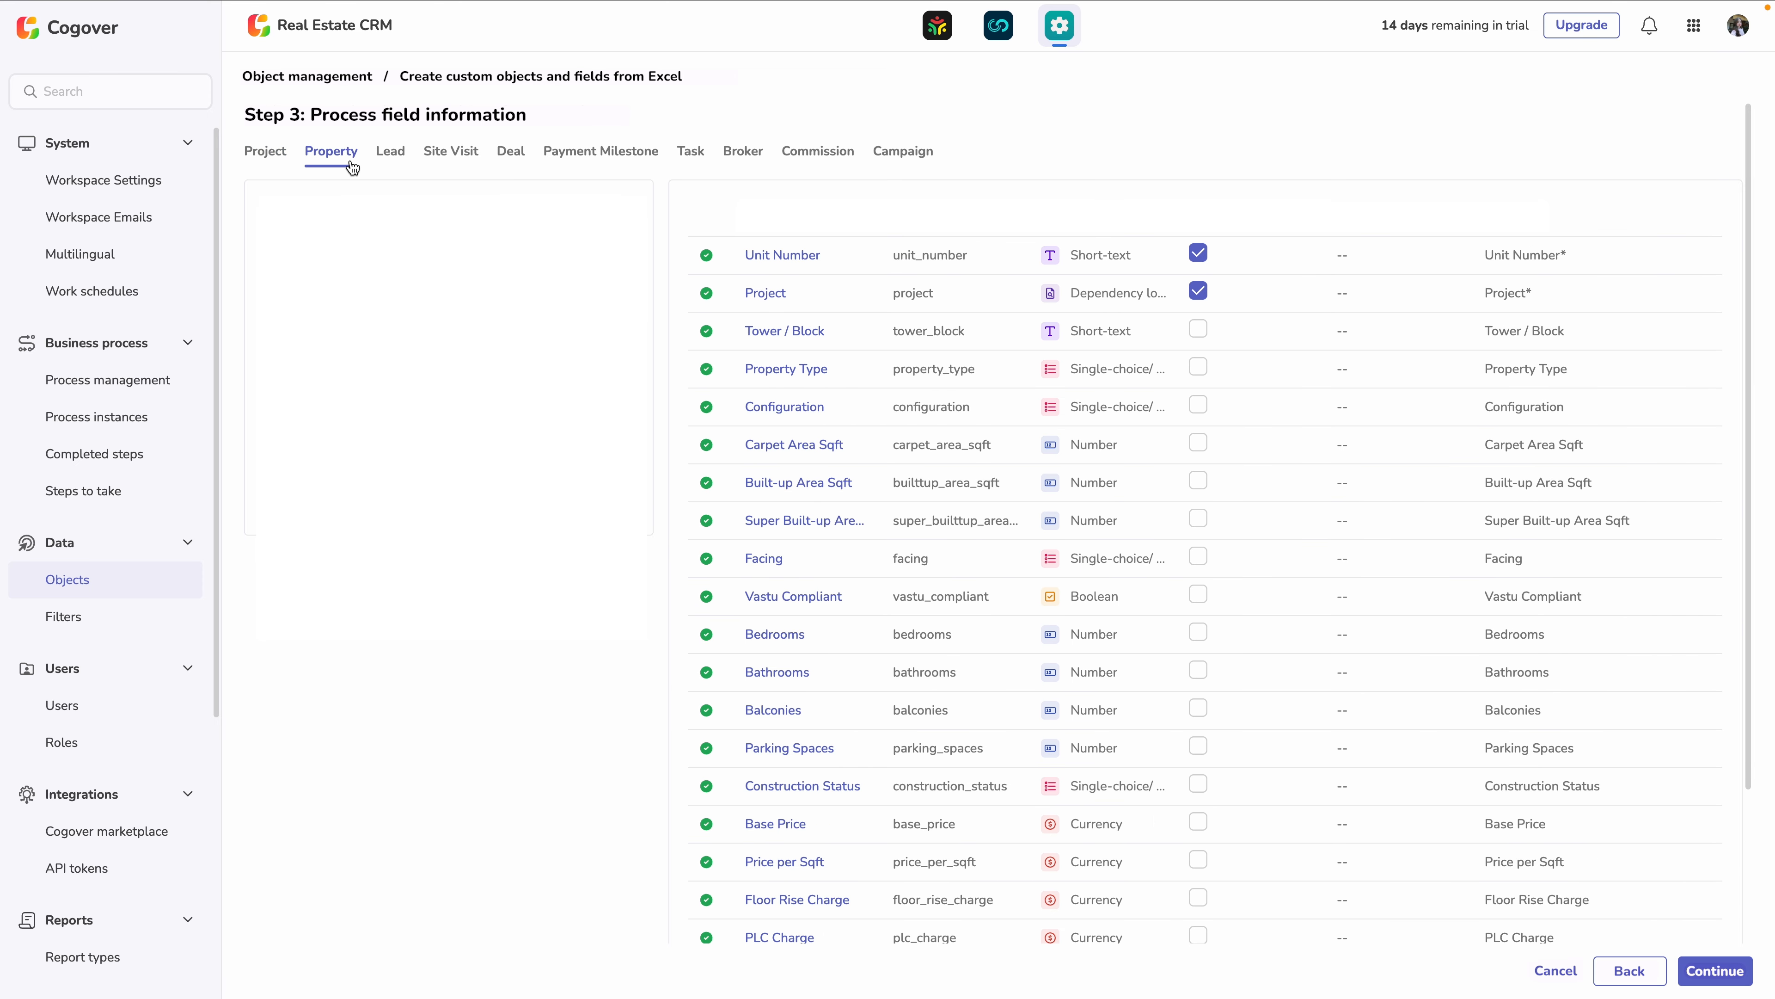
{"action": "left_click", "coordinate": [385, 167]}
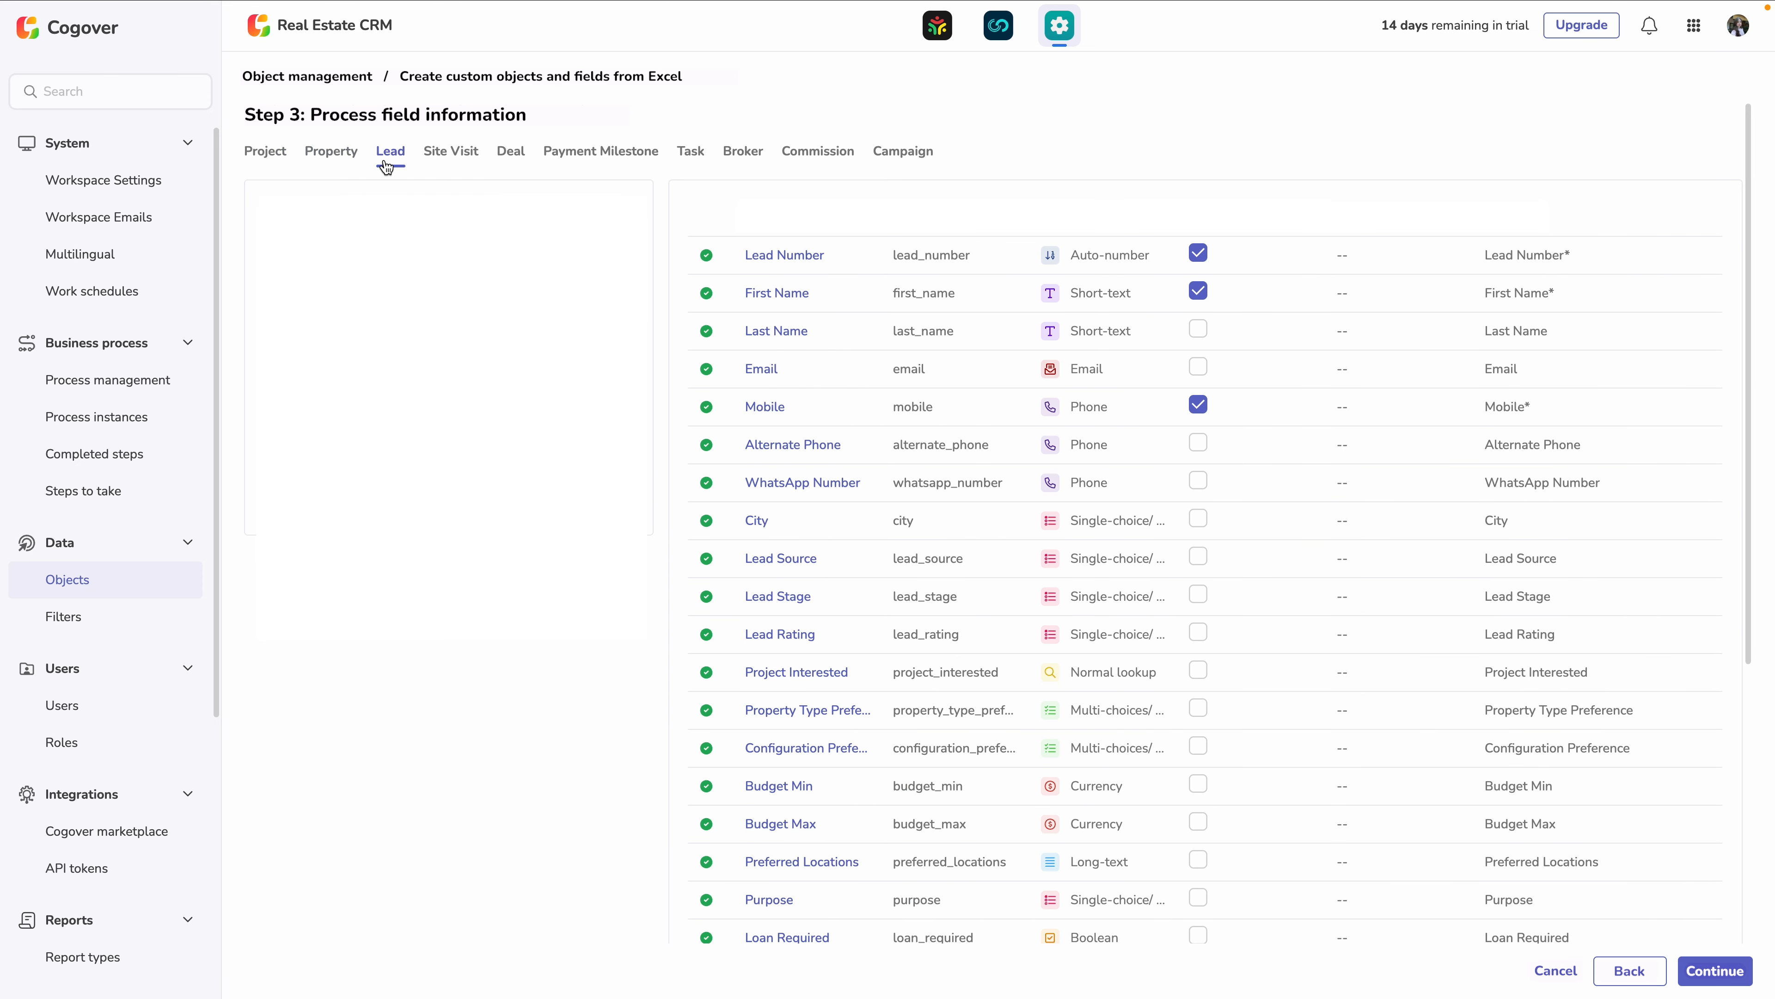
{"action": "left_click", "coordinate": [449, 166]}
{"action": "left_click", "coordinate": [524, 158]}
{"action": "left_click", "coordinate": [590, 162]}
{"action": "left_click", "coordinate": [1739, 971]}
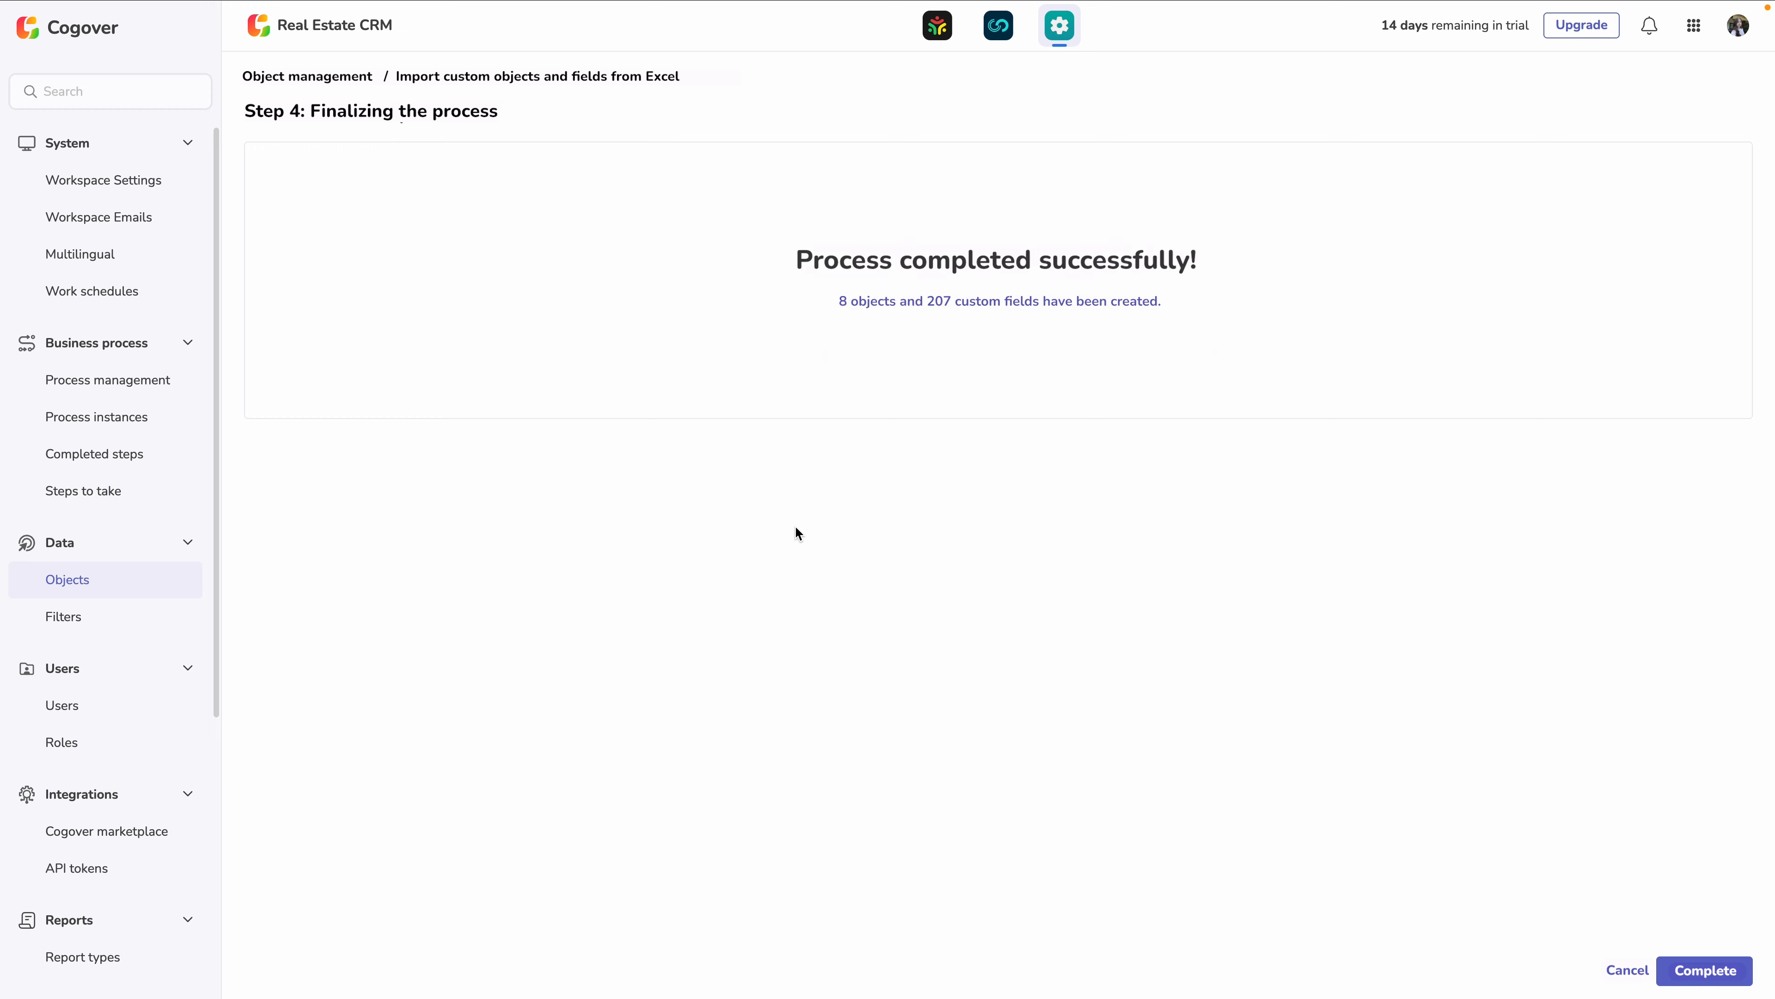
{"action": "left_click", "coordinate": [1705, 971]}
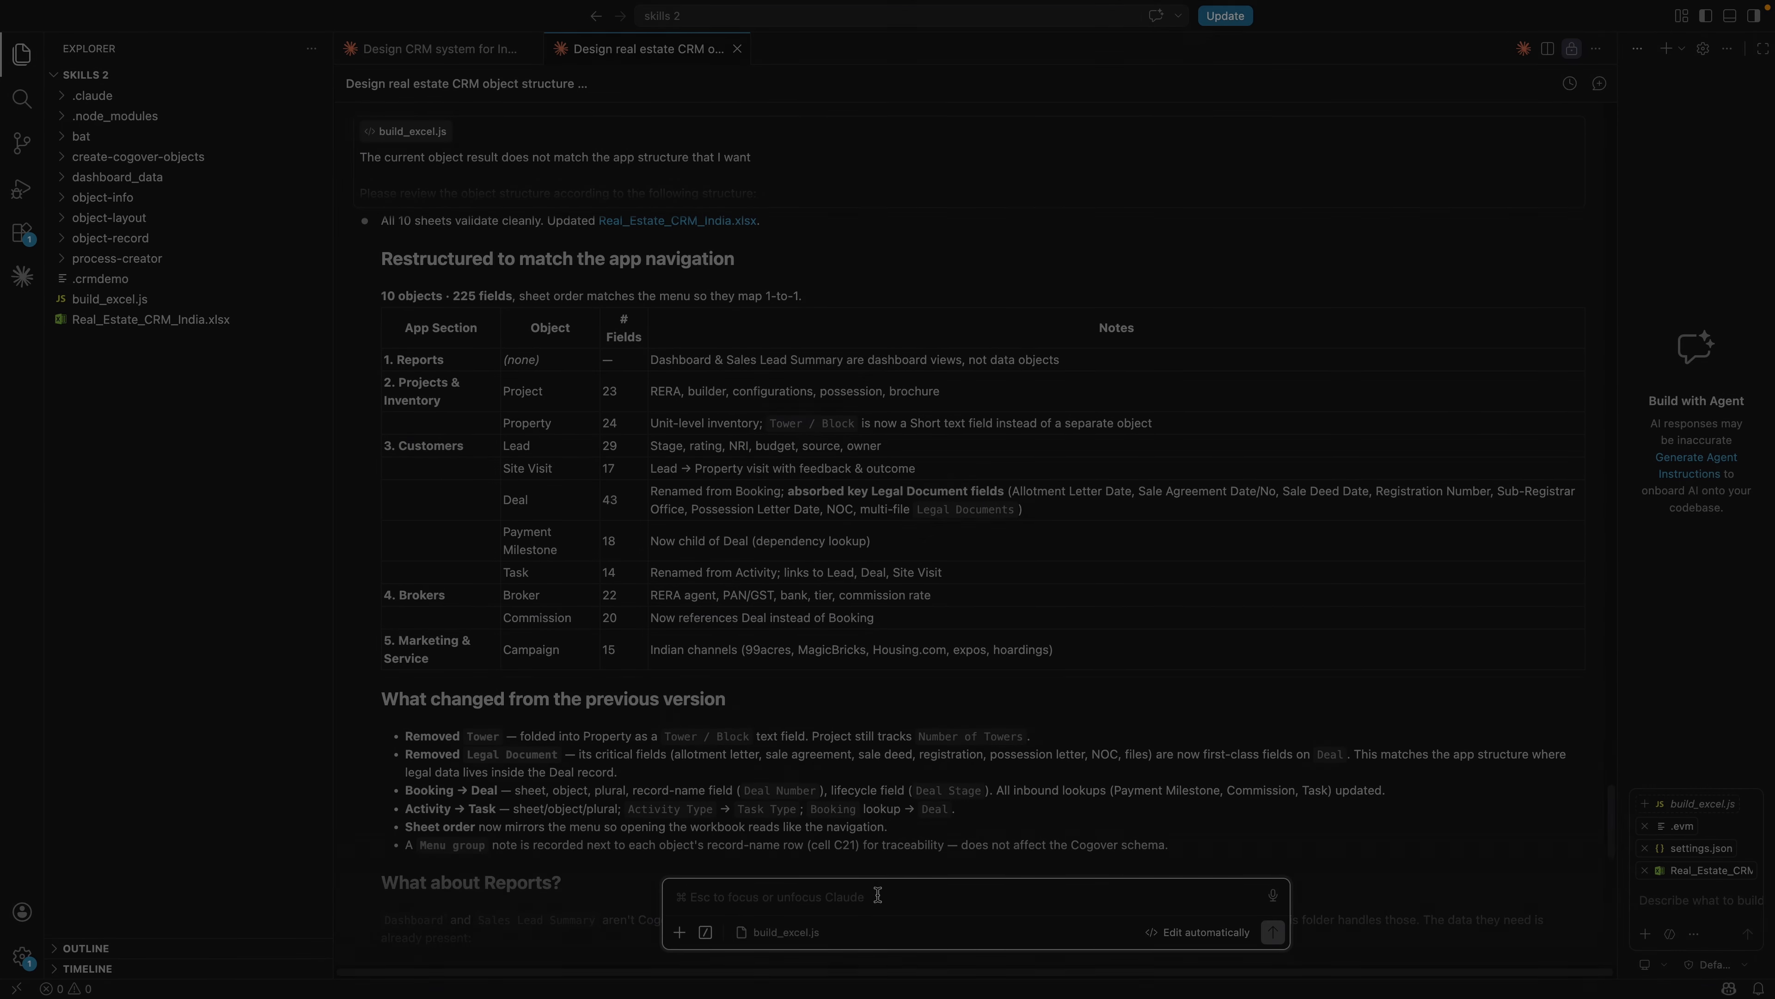
In the VS Code chat, request a Create layout and a View/Edit layout for the Lead object with the object-layout skill, describing the lead context.
{"action": "type", "text": "Use Cogover's"}
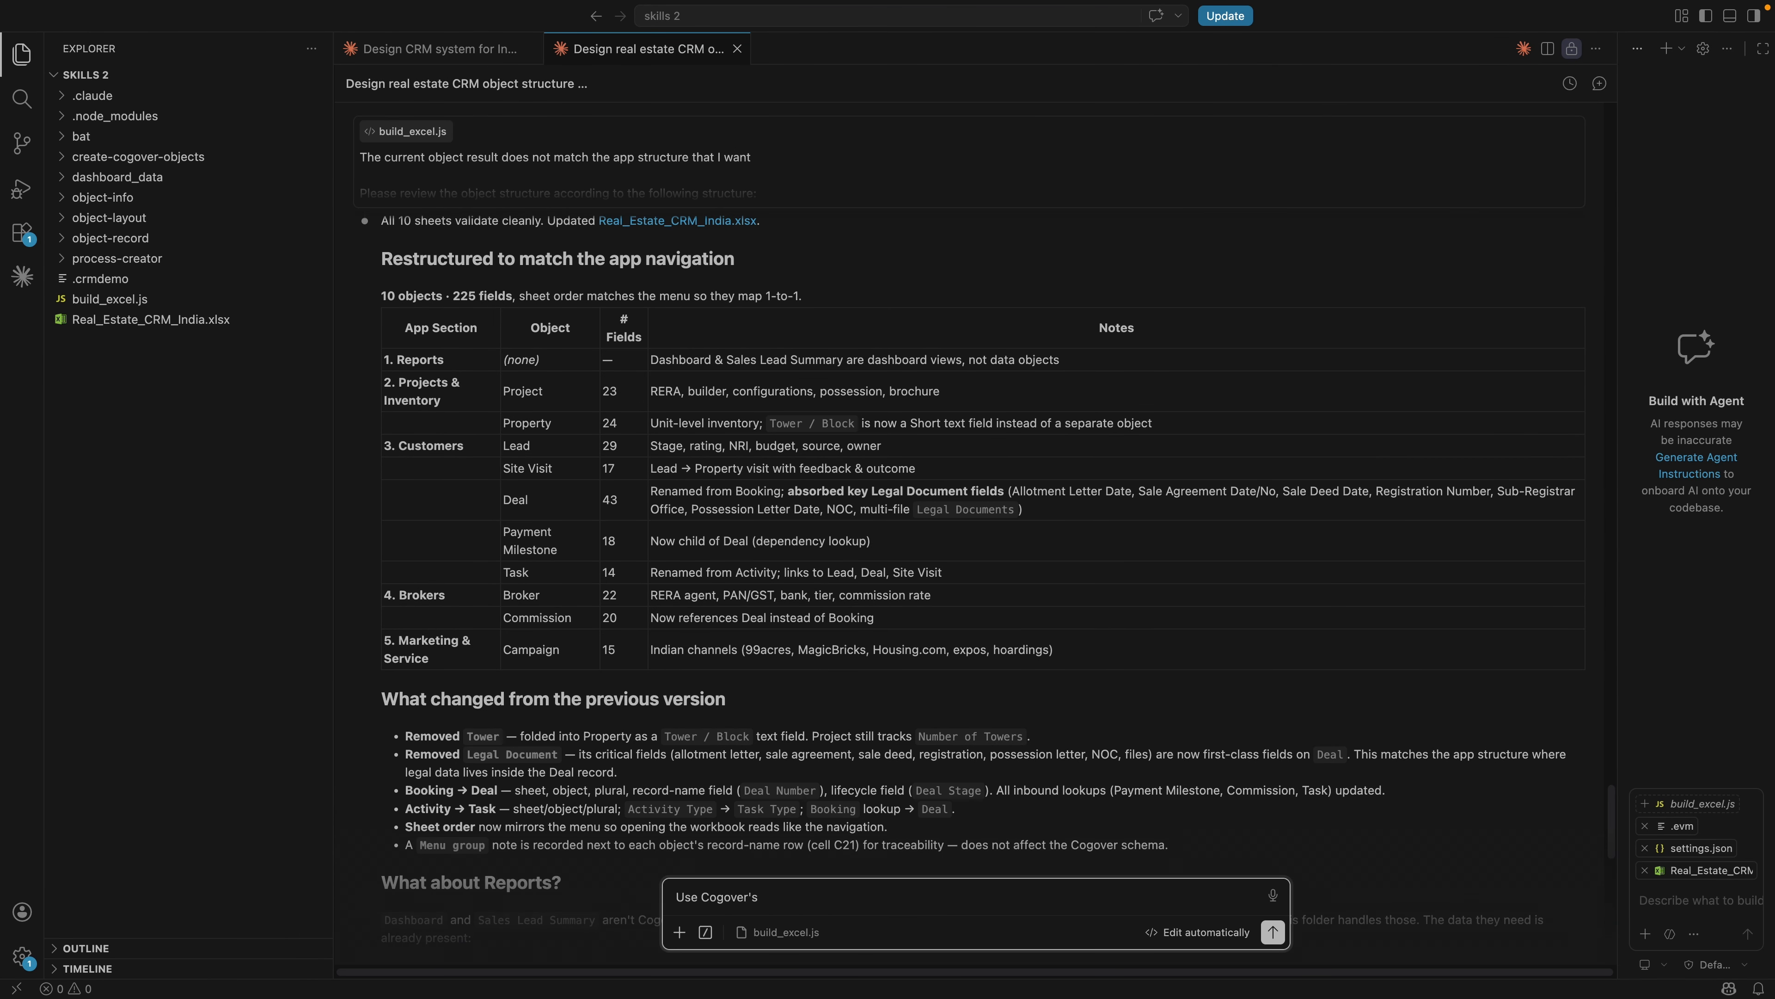
{"action": "type", "text": " object-layp"}
{"action": "type", "text": "out skill "}
{"action": "type", "text": "to create "}
{"action": "type", "text": "2 layouts for the Lead object 1. Create layout 2. View/Edit layout  Context: - The lead object has already been created with the necessary data fields - Lead is used to manage potential customers, real estate buying requirements, lead sources, brokers, follow-up stat"}
{"action": "type", "text": "tus"}
{"action": "key", "text": "BackSpace"}
{"action": "key", "text": "BackSpace"}
{"action": "key", "text": "BackSpace"}
{"action": "type", "text": "i"}
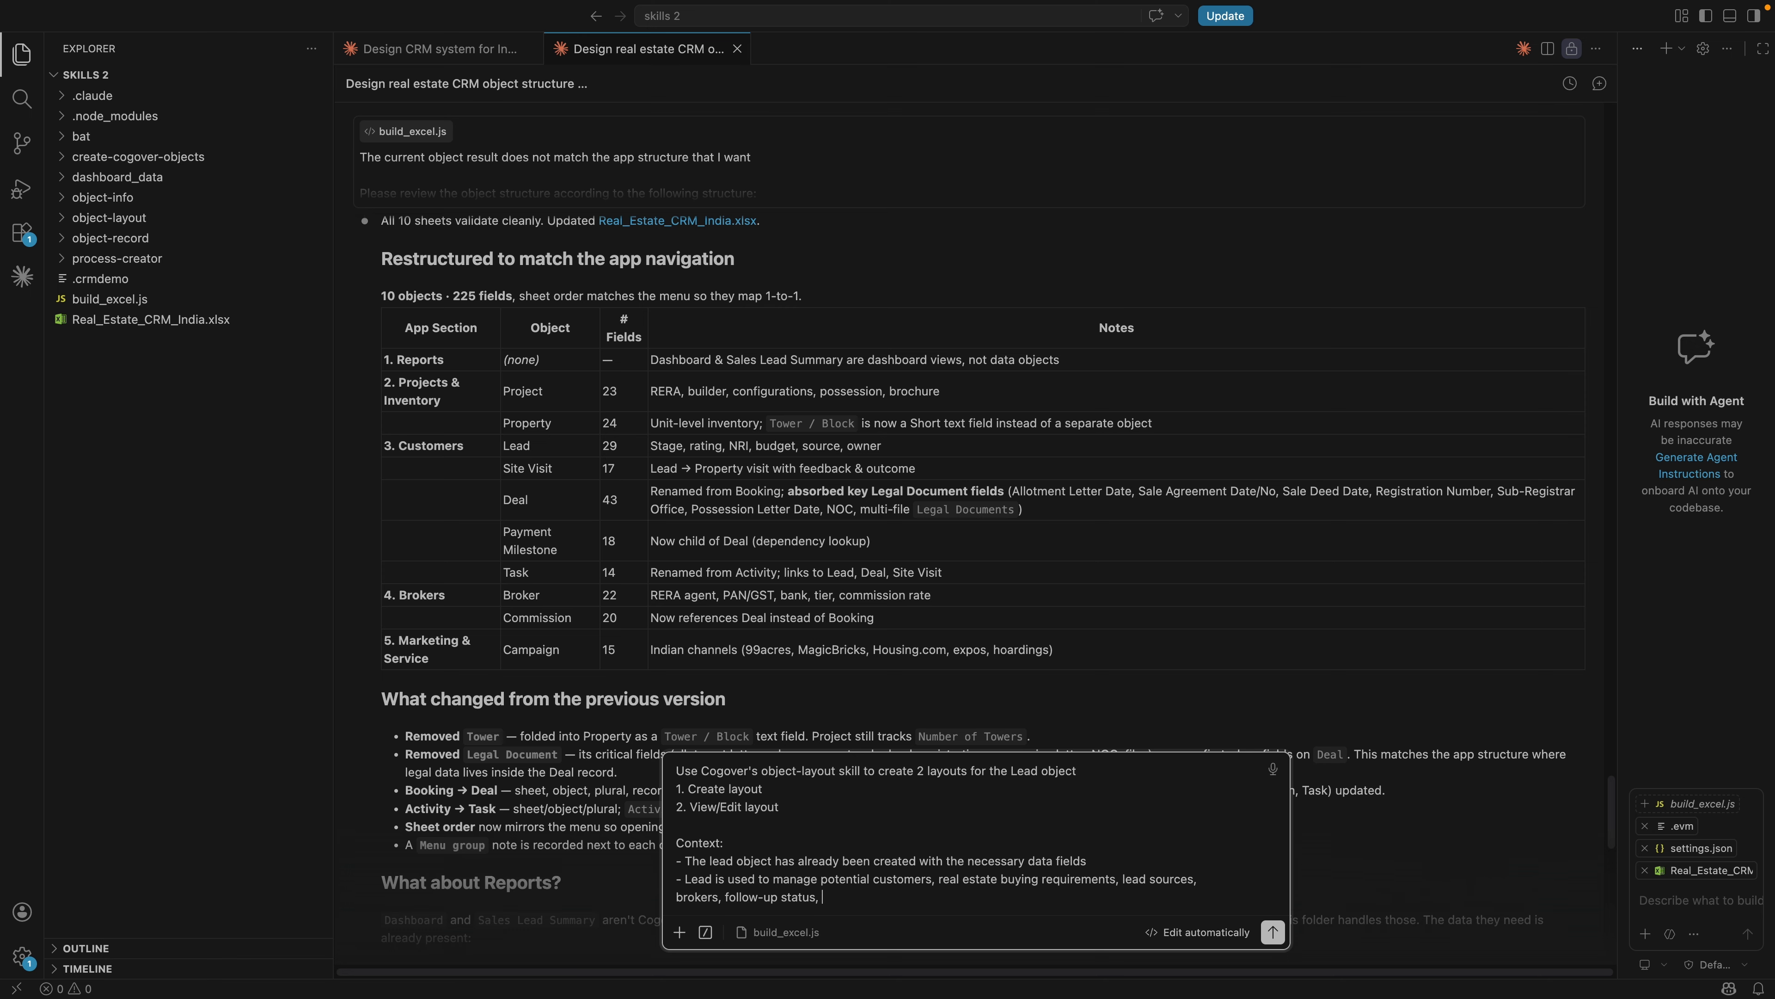
{"action": "type", "text": "us, and conversation potent"}
Add requirements for a concise Create Layout, a comprehensive View/Edit Layout, logical sections and few system fields, and submit the prompt.
{"action": "key", "text": "Return"}
{"action": "key", "text": "Return"}
{"action": "type", "text": "Requirements: - Create layouts that fit real estate sales workflows. - The Create Layout should be concise, easy to use for data entry, and prioritize the most important fields when creating or updating a lead. - The View/Edit Layout should be more comprehensive, helping users review lead overview information, real estate requirements, follow-up status, AI Summary, and related information. - Automatically group fields into logical sections. - Do not place too many unnecessary system fields in the main display area."}
{"action": "left_click_drag", "start_coordinate": [676, 770], "coordinate": [1098, 881]}
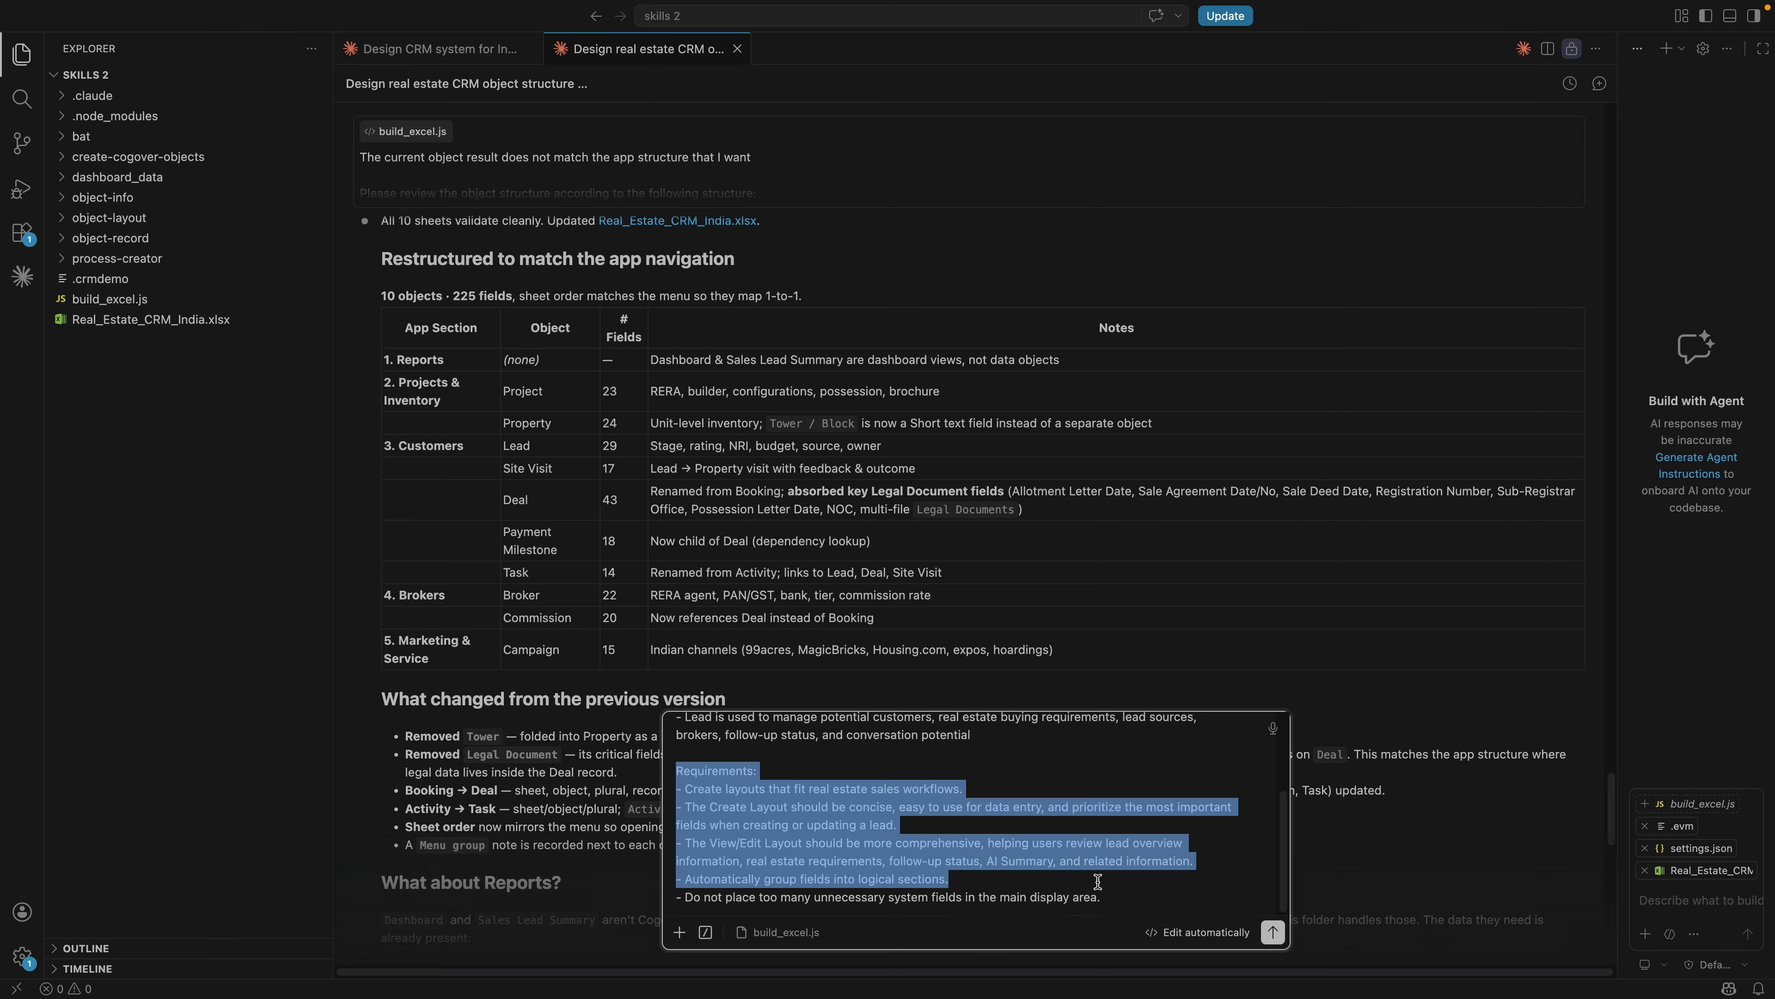
{"action": "left_click", "coordinate": [1032, 843]}
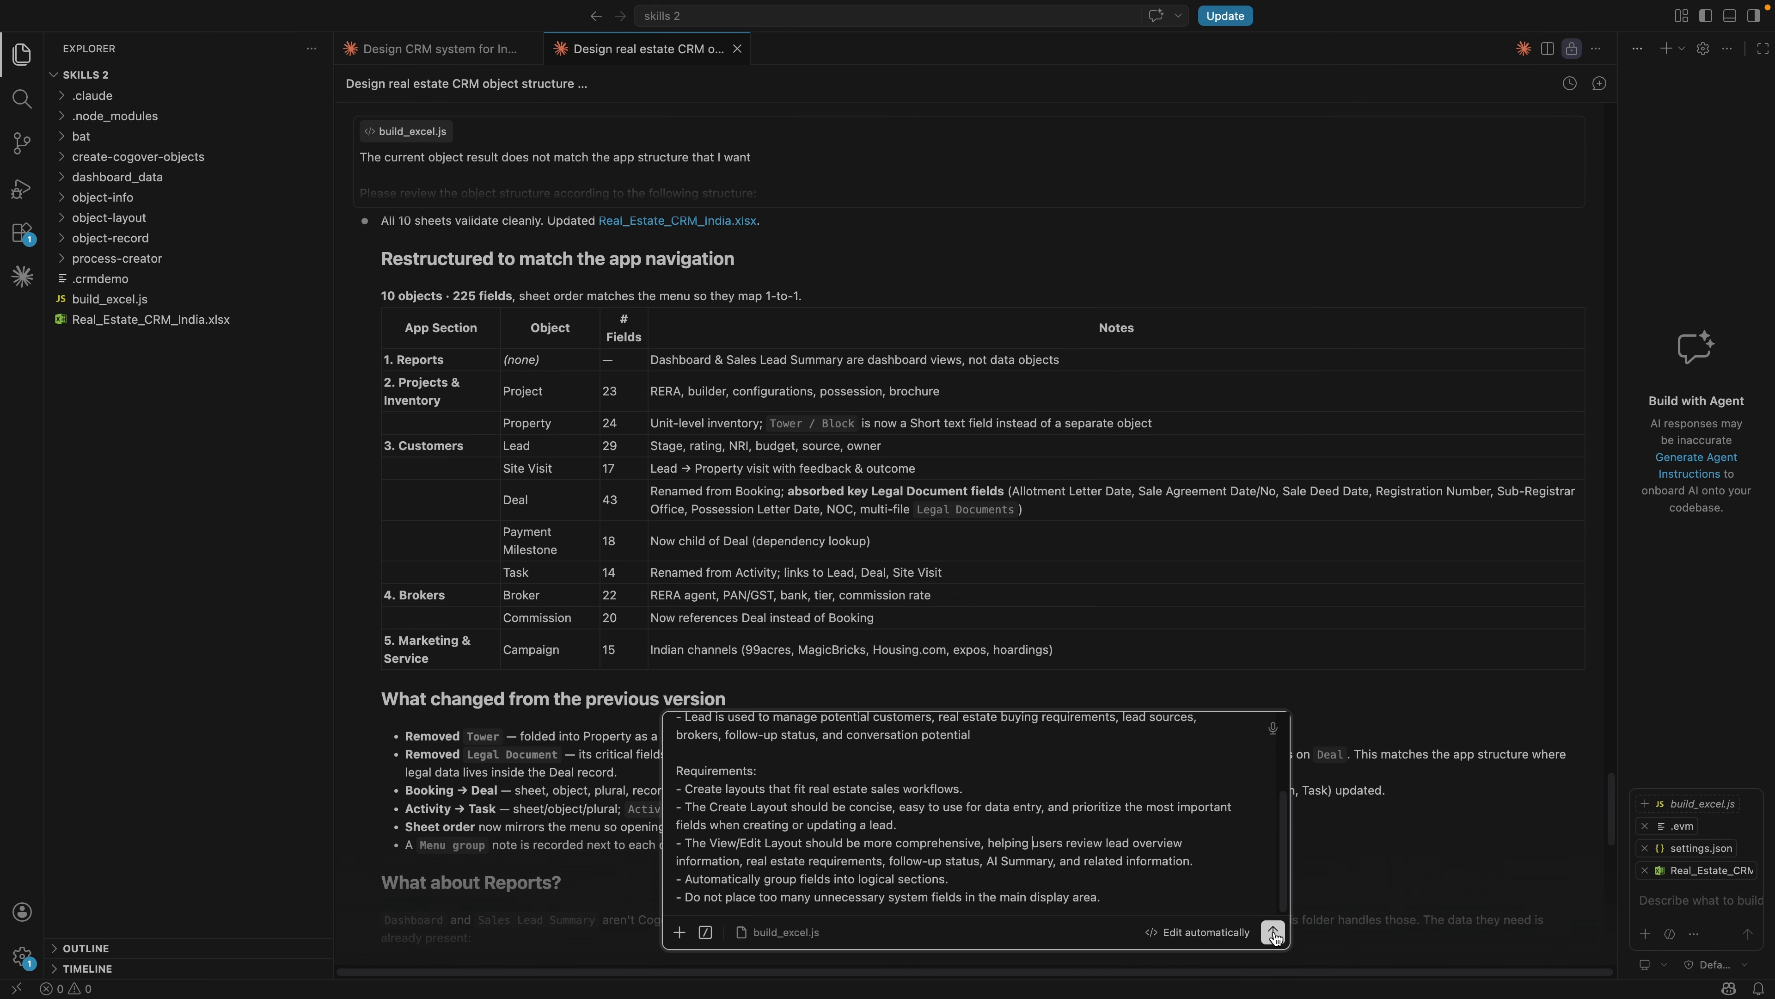
{"action": "left_click", "coordinate": [1272, 933]}
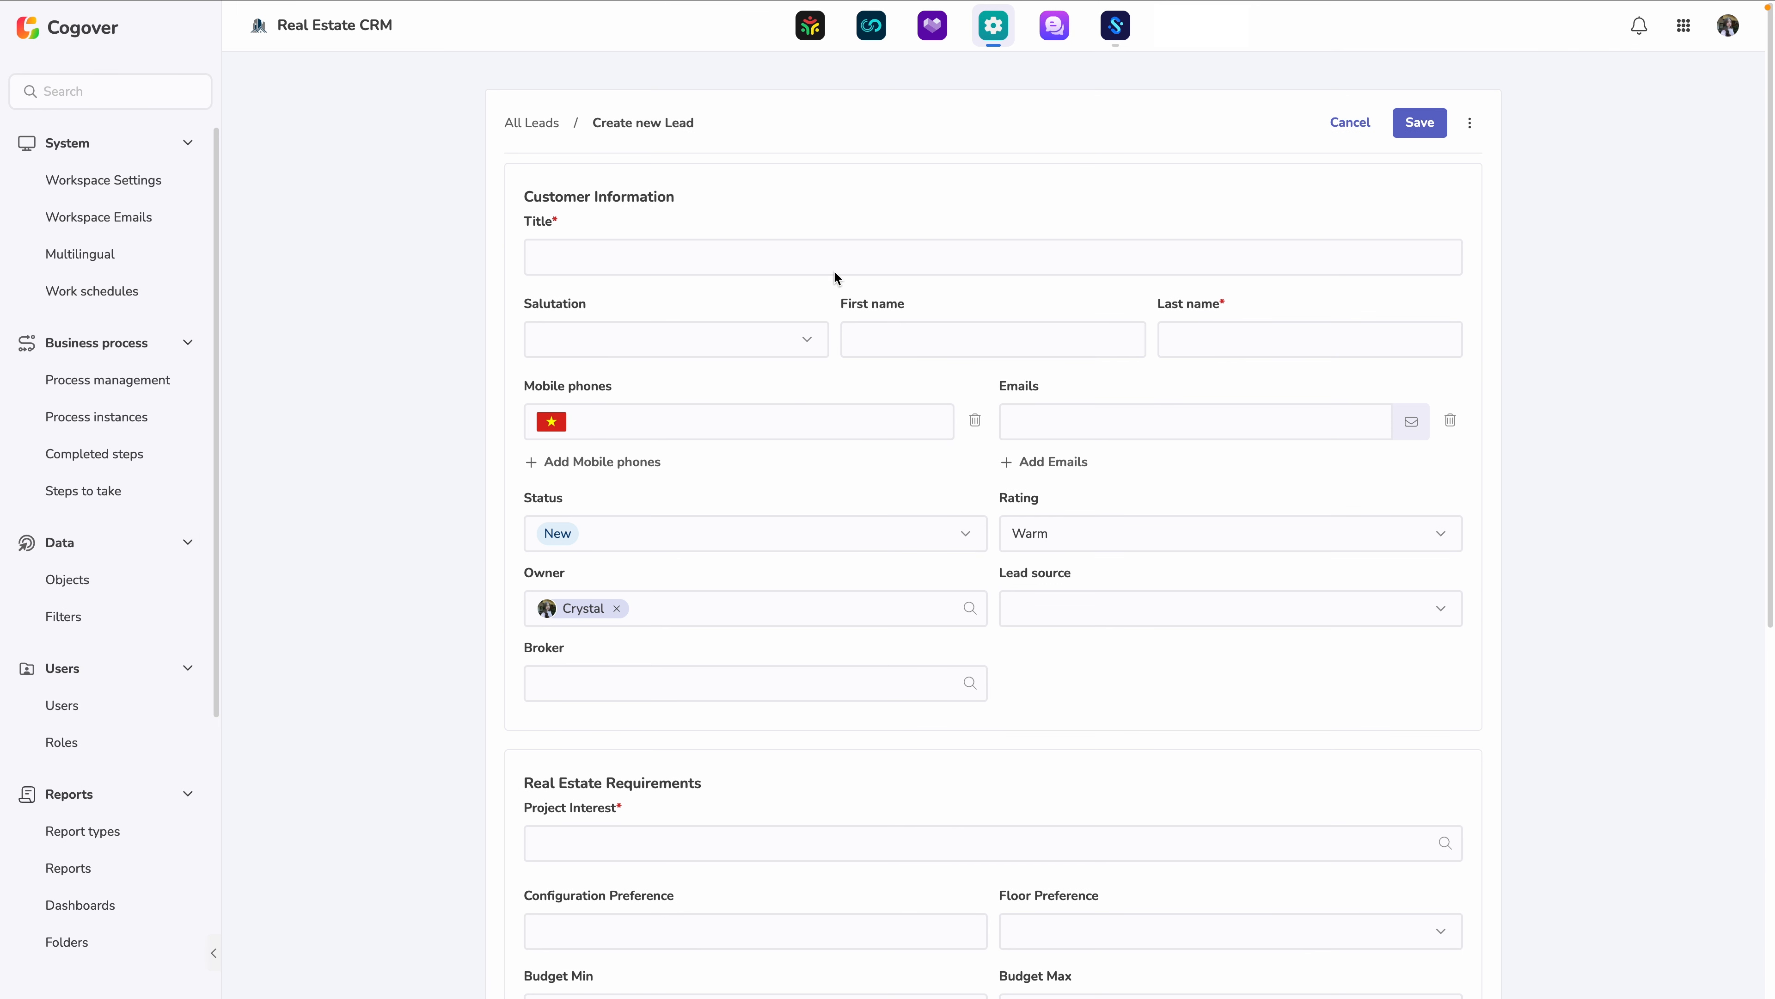
In Cogover's new Lead form, enter the lead's title, the salutation Ms., first and last name, mobile phone and e-mail.
{"action": "left_click", "coordinate": [836, 273]}
{"action": "type", "text": "Ms. Priya Verma - Prestige City Lead"}
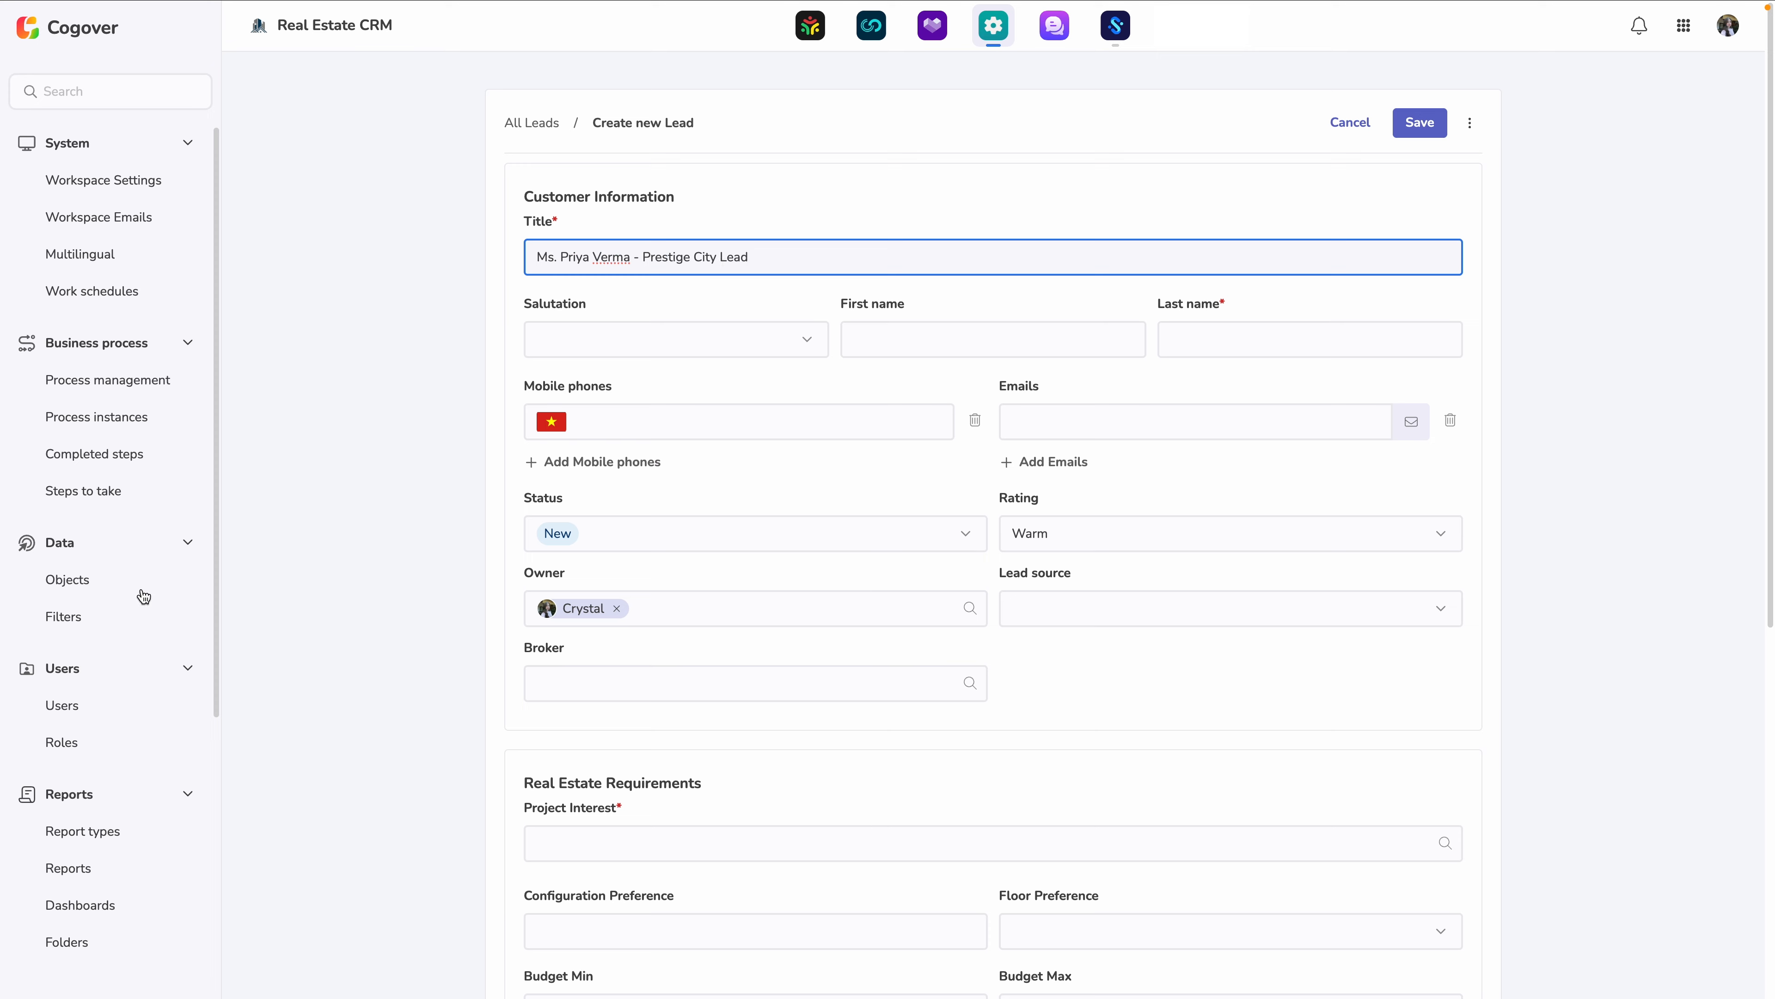
{"action": "left_click", "coordinate": [613, 364]}
{"action": "left_click", "coordinate": [612, 346]}
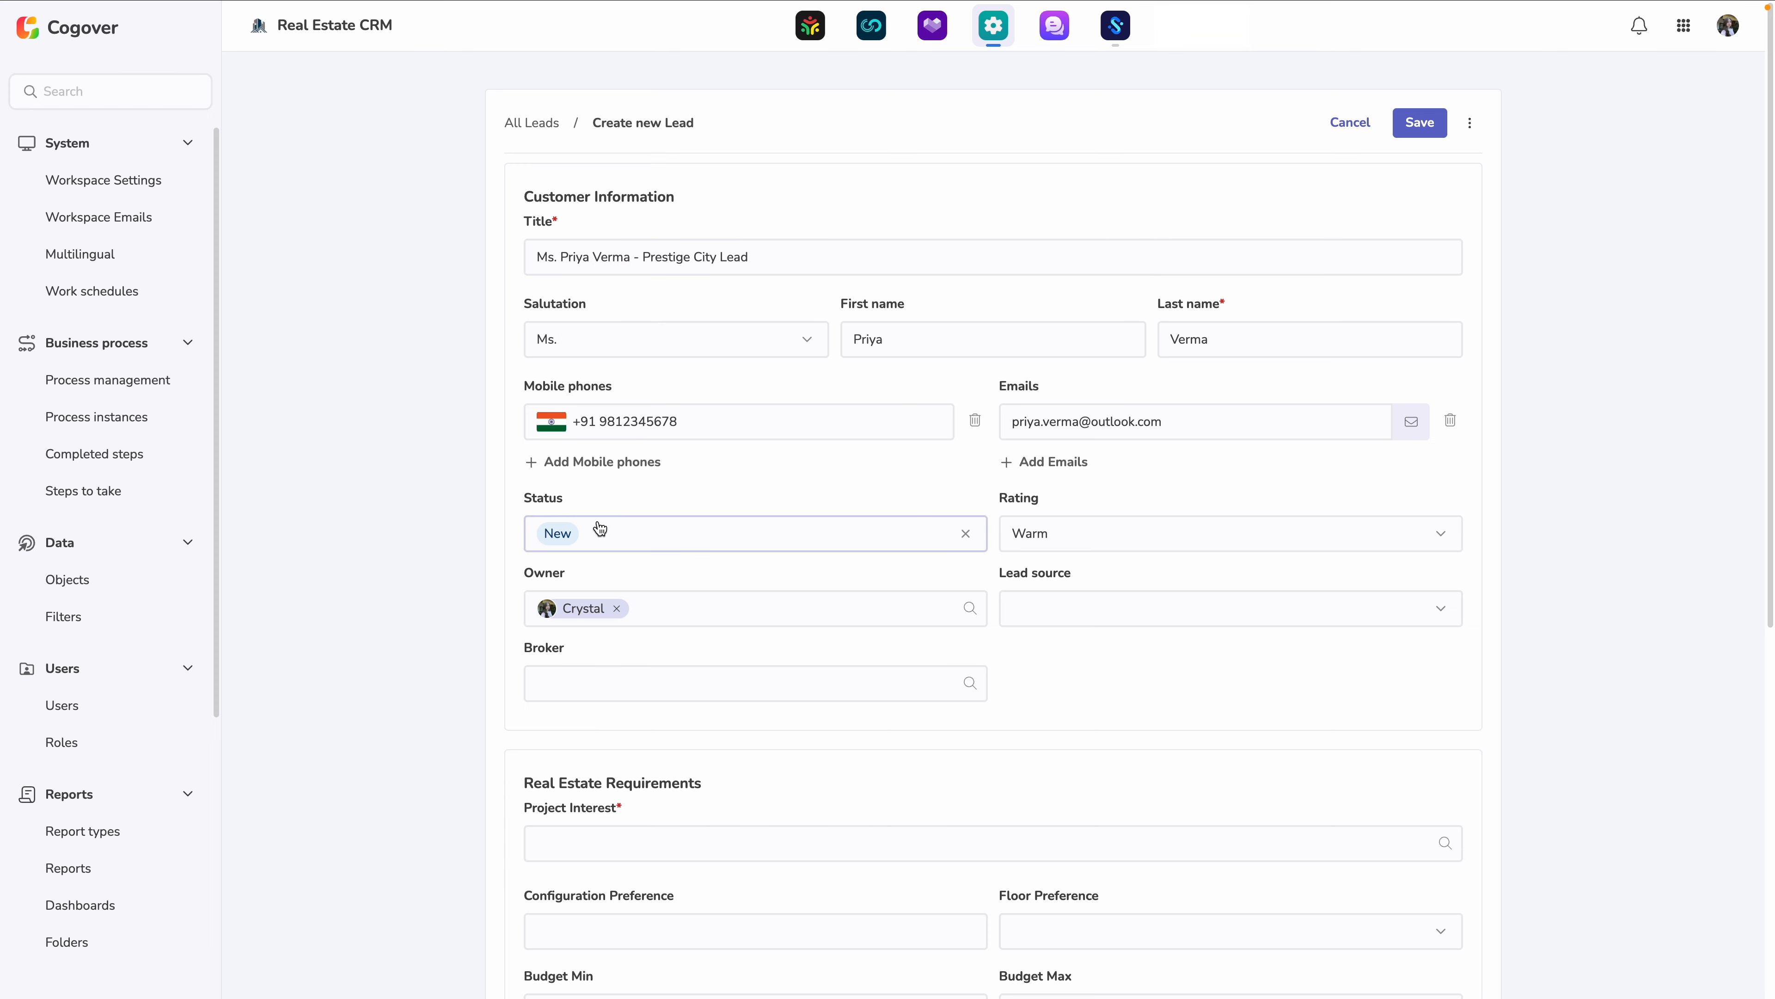
Enter External referral, the broker, Salarpuria Sattva Magnus - Phase 1, 2BHK, Mid floor, budget INR 8,000,000 to 15,000,000 and Loan Required; save and review the lead.
{"action": "scroll", "coordinate": [615, 527], "scroll_direction": "down", "scroll_amount": 3}
{"action": "left_click", "coordinate": [1090, 436]}
{"action": "left_click", "coordinate": [1089, 541]}
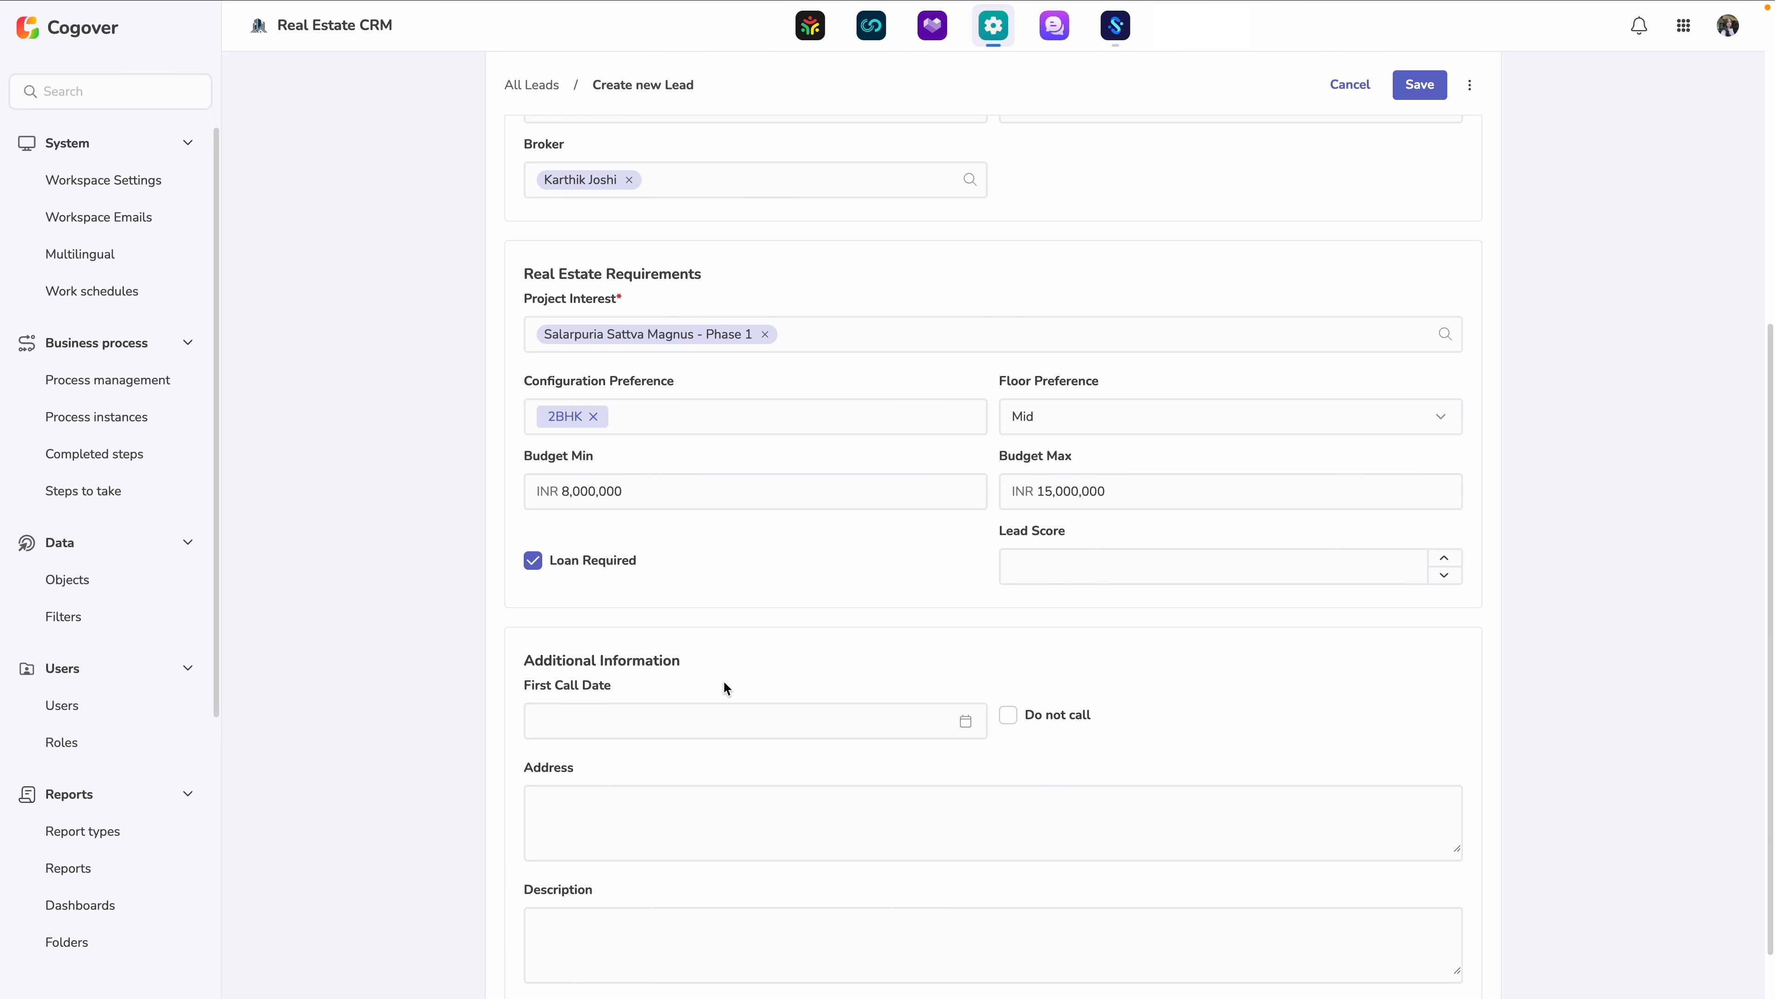
{"action": "scroll", "coordinate": [725, 686], "scroll_direction": "down", "scroll_amount": 2}
{"action": "scroll", "coordinate": [841, 649], "scroll_direction": "up", "scroll_amount": 5}
{"action": "left_click", "coordinate": [1419, 85]}
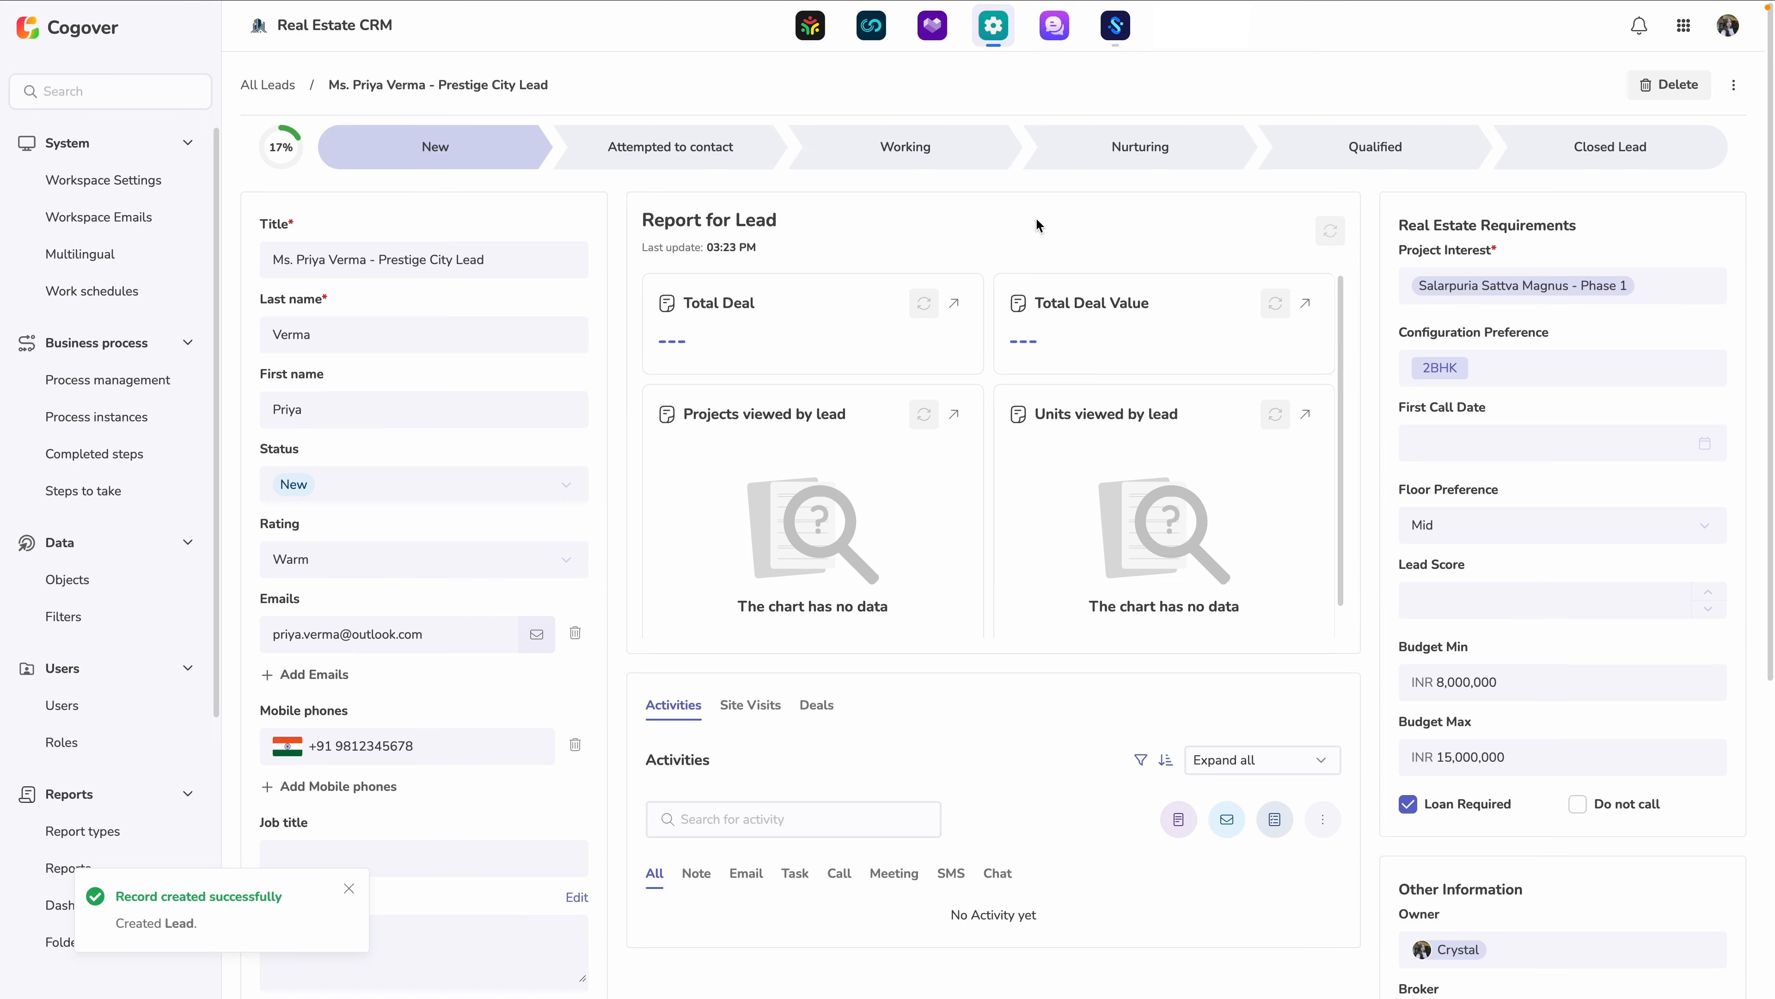
{"action": "scroll", "coordinate": [1036, 220], "scroll_direction": "down", "scroll_amount": 6}
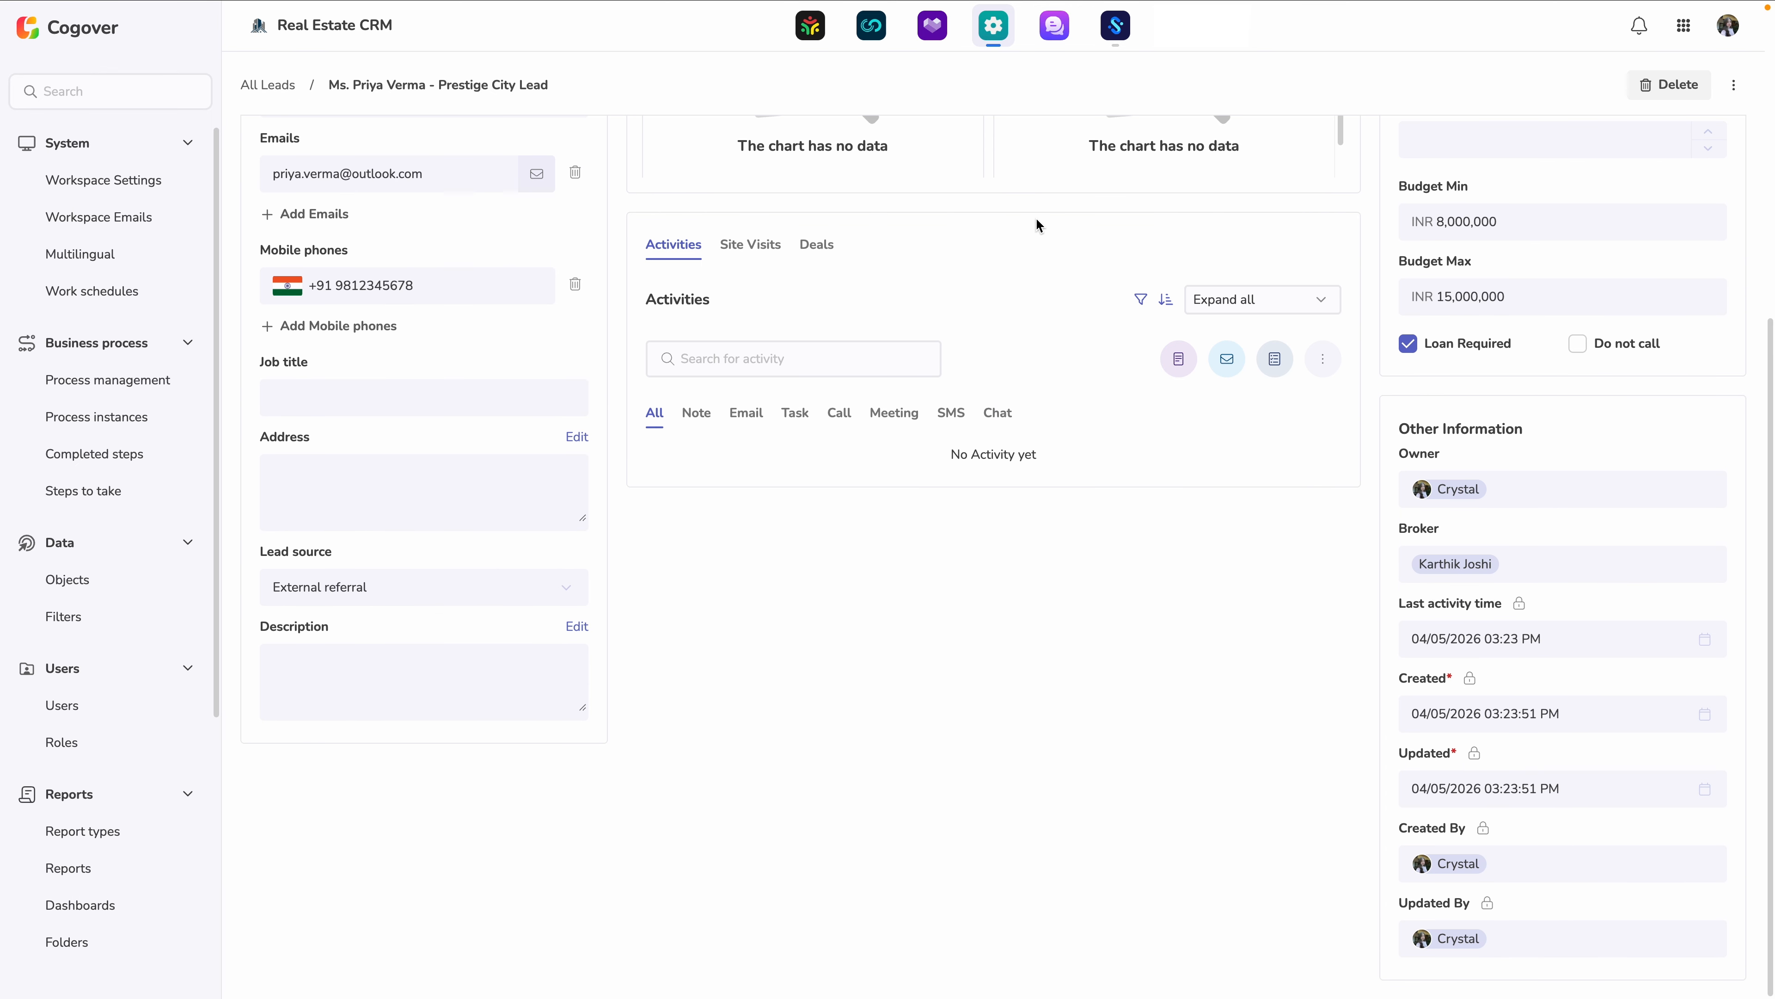
{"action": "scroll", "coordinate": [1036, 225], "scroll_direction": "up", "scroll_amount": 6}
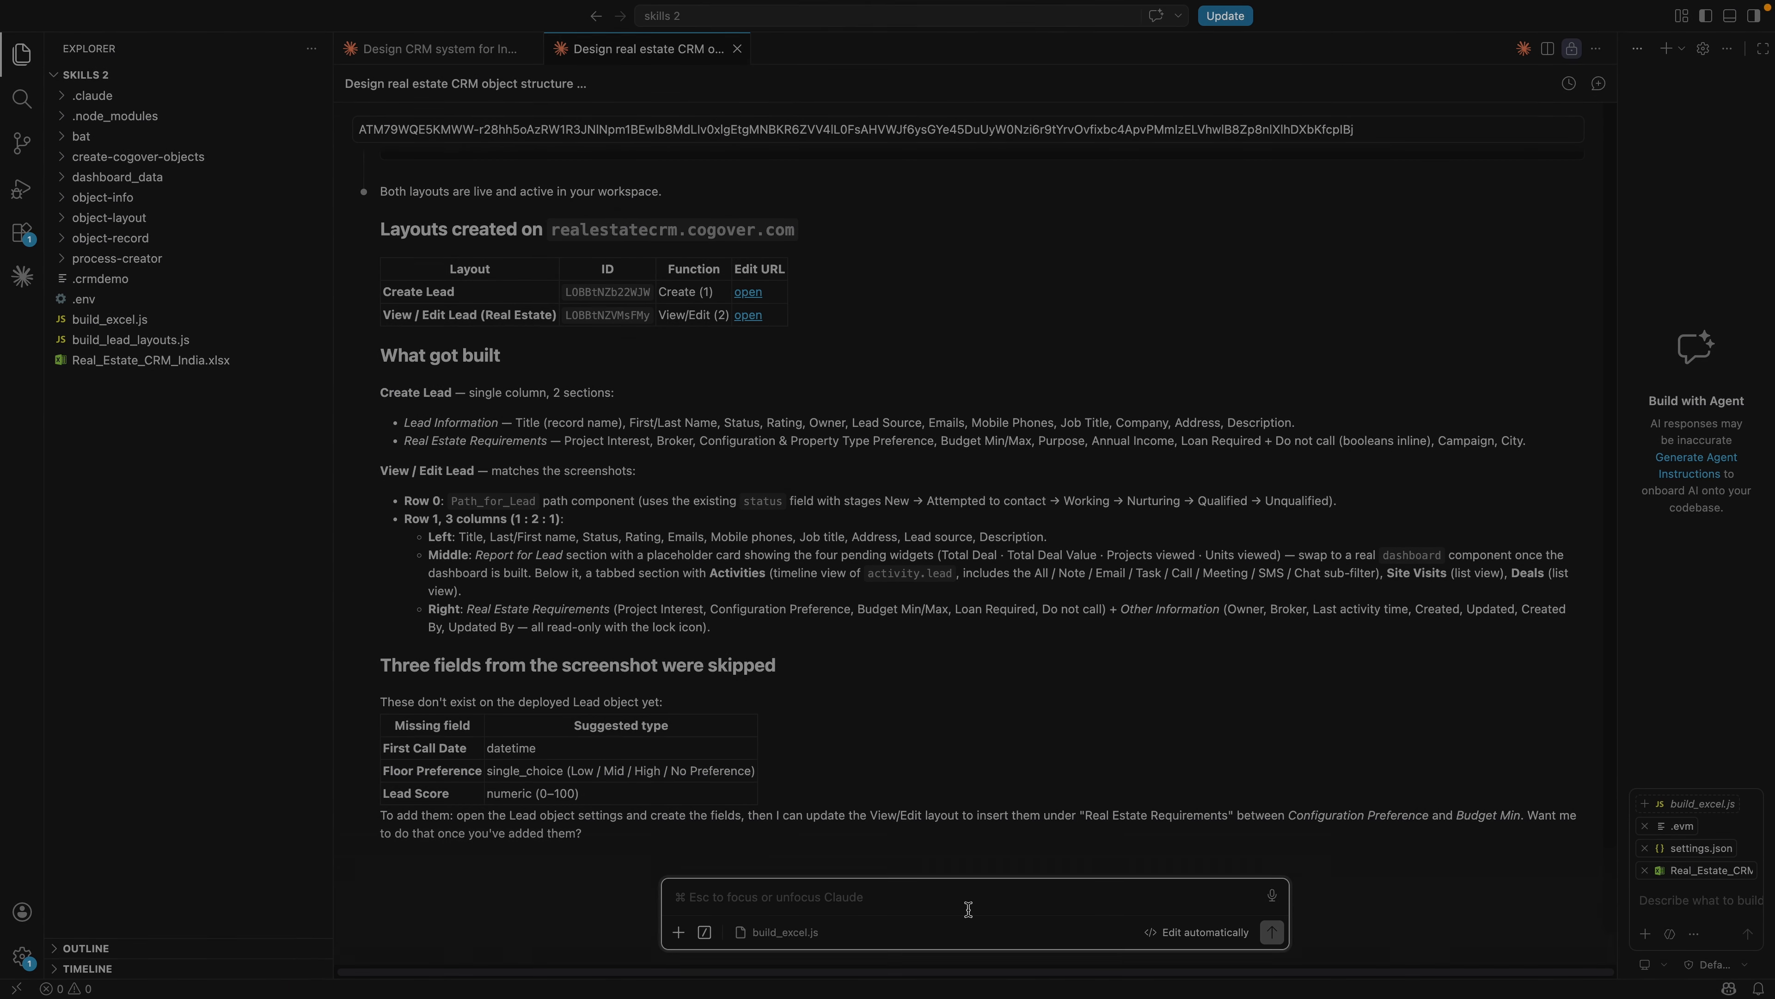
In the VS Code chat, request 20 realistic Indian Lead records with the object-record skill, key fields filled, budgets INR 5,000,000 to 50,000,000 and summary descriptions.
{"action": "type", "text": "Use Cogove"}
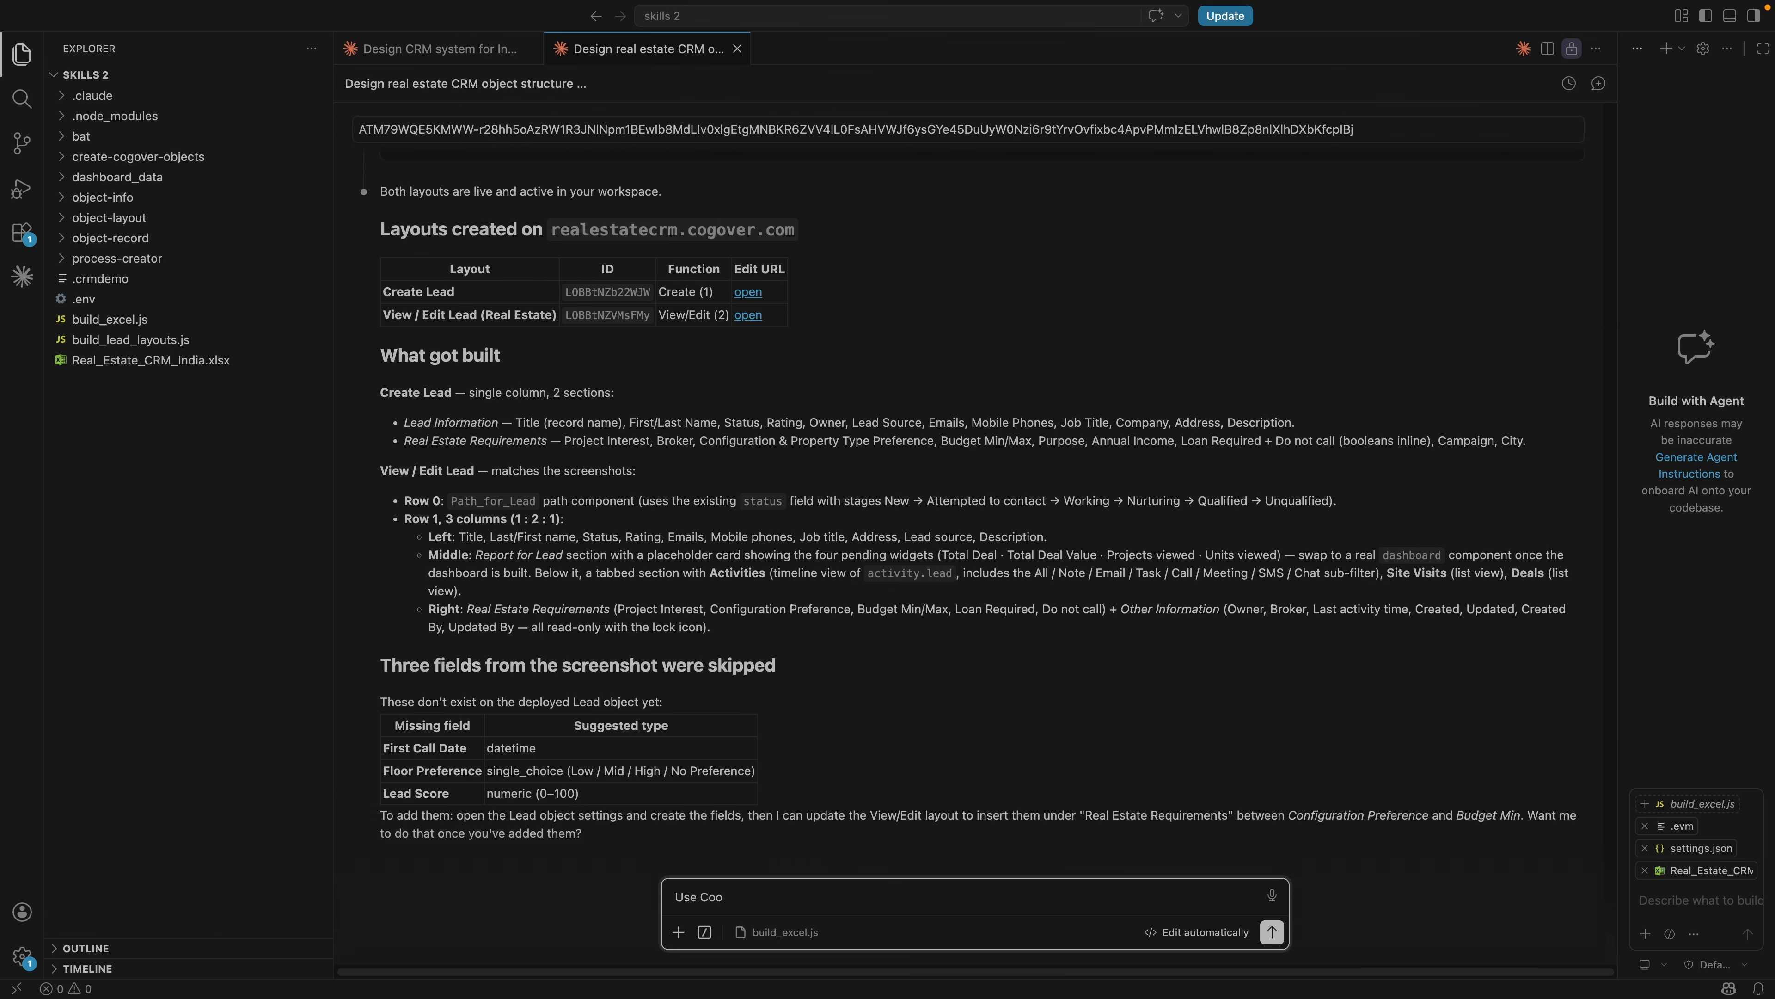
{"action": "type", "text": "r's object-record skil"}
{"action": "type", "text": "l to create 20 sample records for the Lead object in the Real Estate CRM app. Requirements: - Generate realistic Indian customer data. - Fill all key fields - Budget should be in INR, ranging from 5,000,000 to 50,000,000. - Description should briefly summarize the customer's buying intent, budget range, project interest, and lead source."}
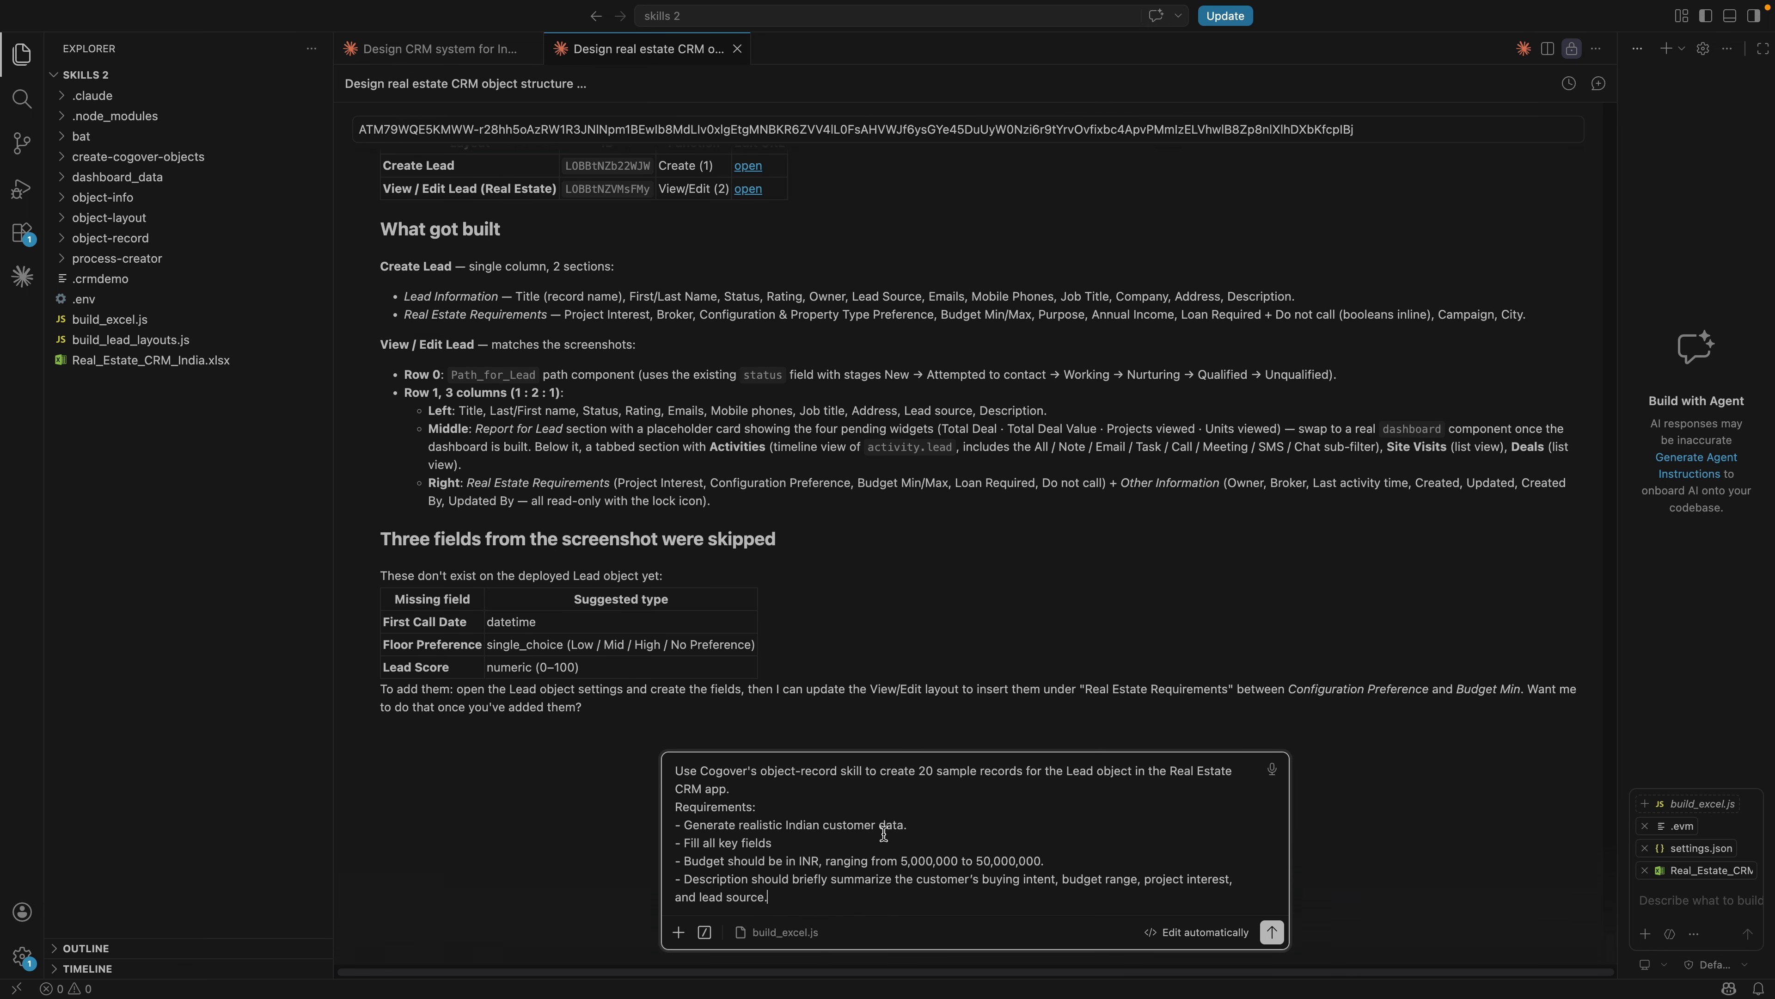
{"action": "left_click", "coordinate": [1270, 933]}
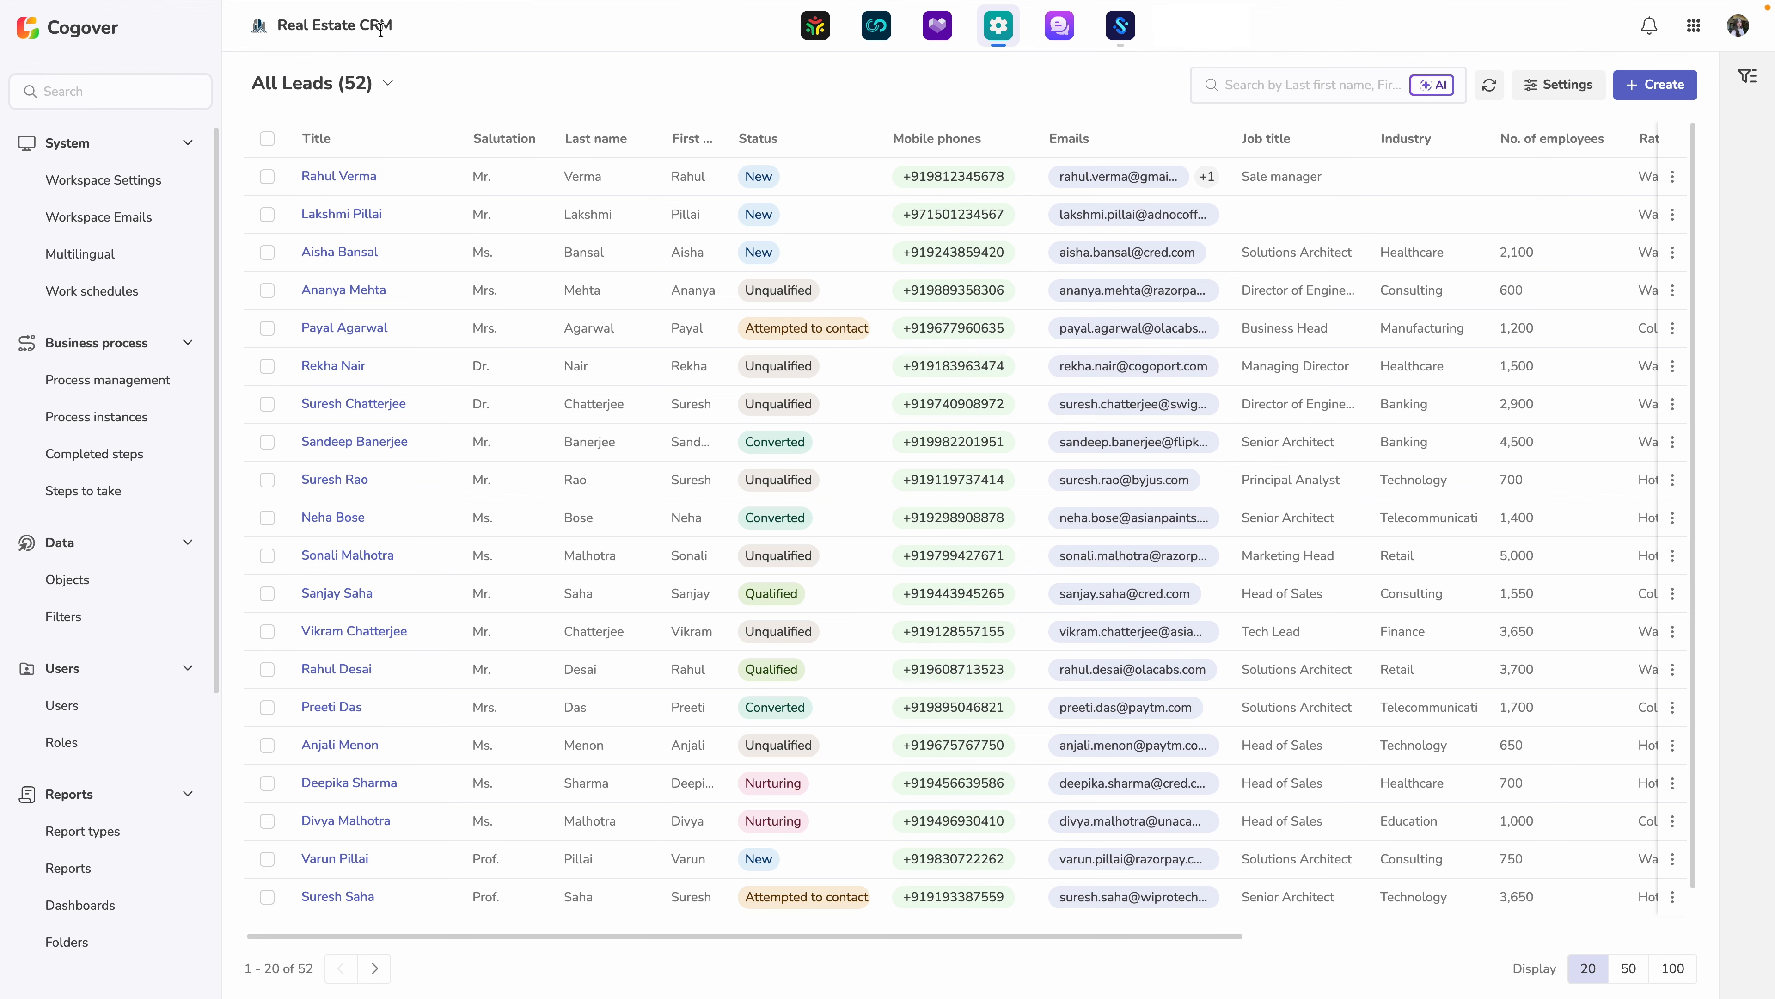
In Cogover, open the first lead in the All Leads list and review its contact details, real estate requirements and other information.
{"action": "left_click", "coordinate": [341, 176]}
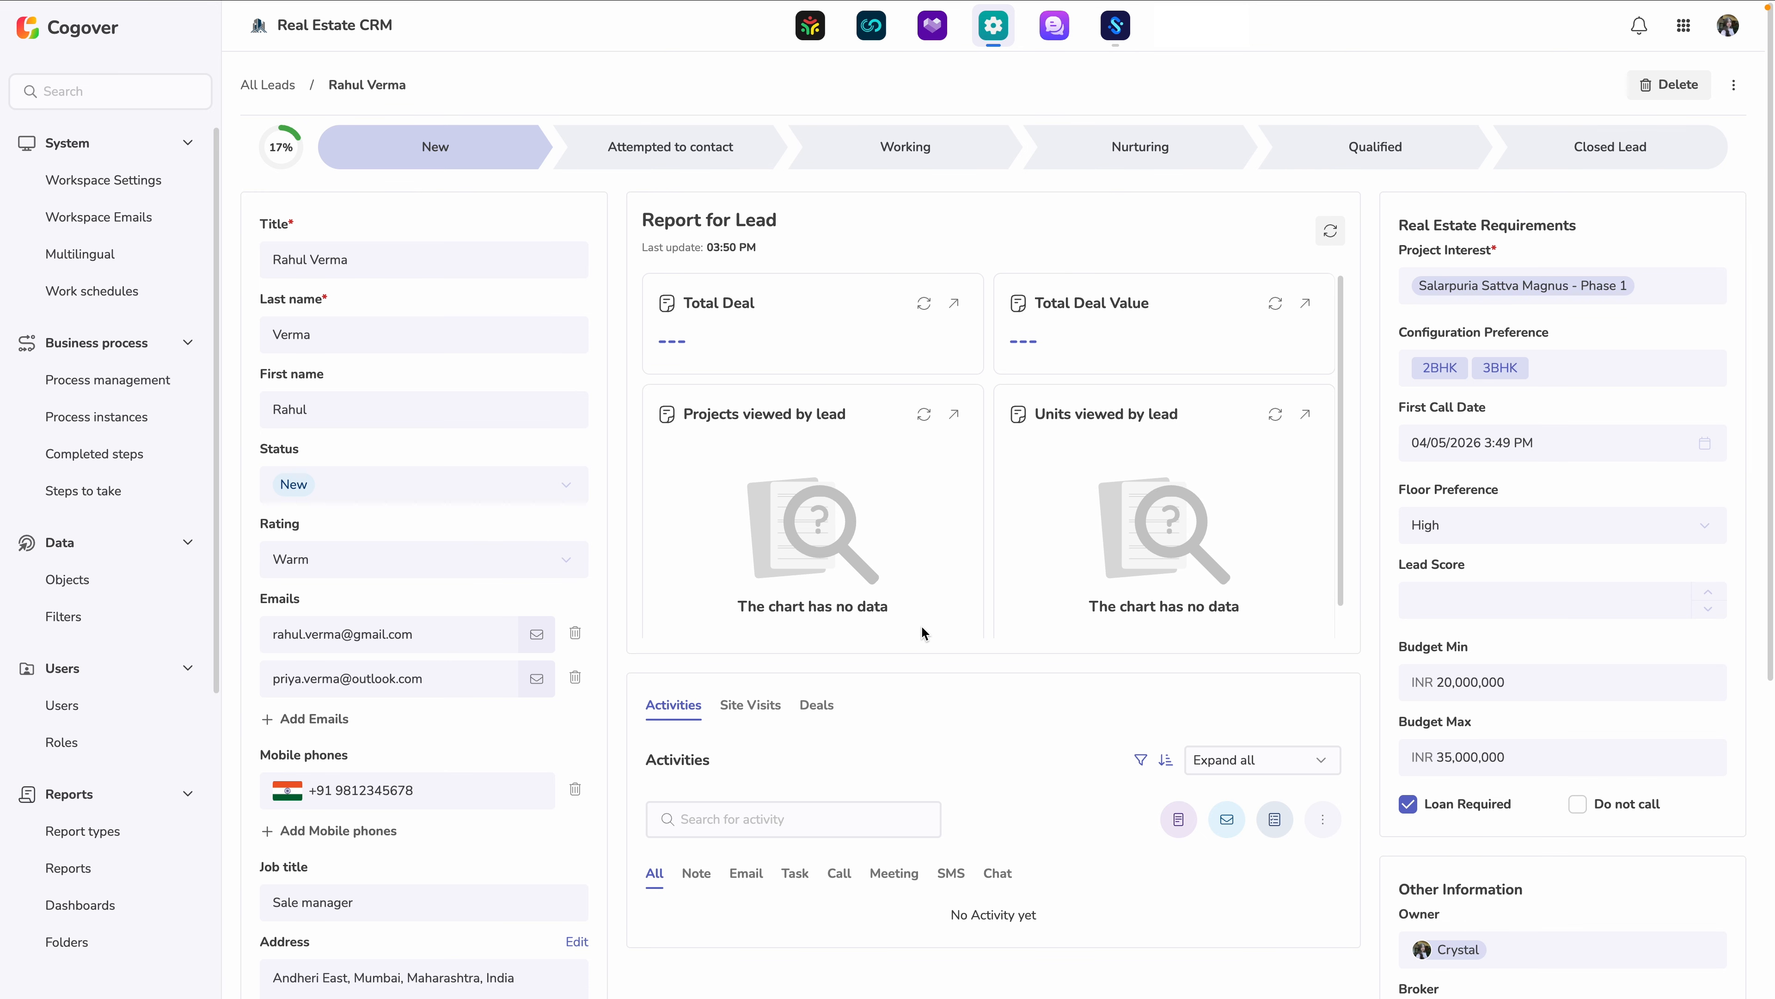
{"action": "scroll", "coordinate": [923, 629], "scroll_direction": "down", "scroll_amount": 5}
{"action": "scroll", "coordinate": [978, 707], "scroll_direction": "down", "scroll_amount": 4}
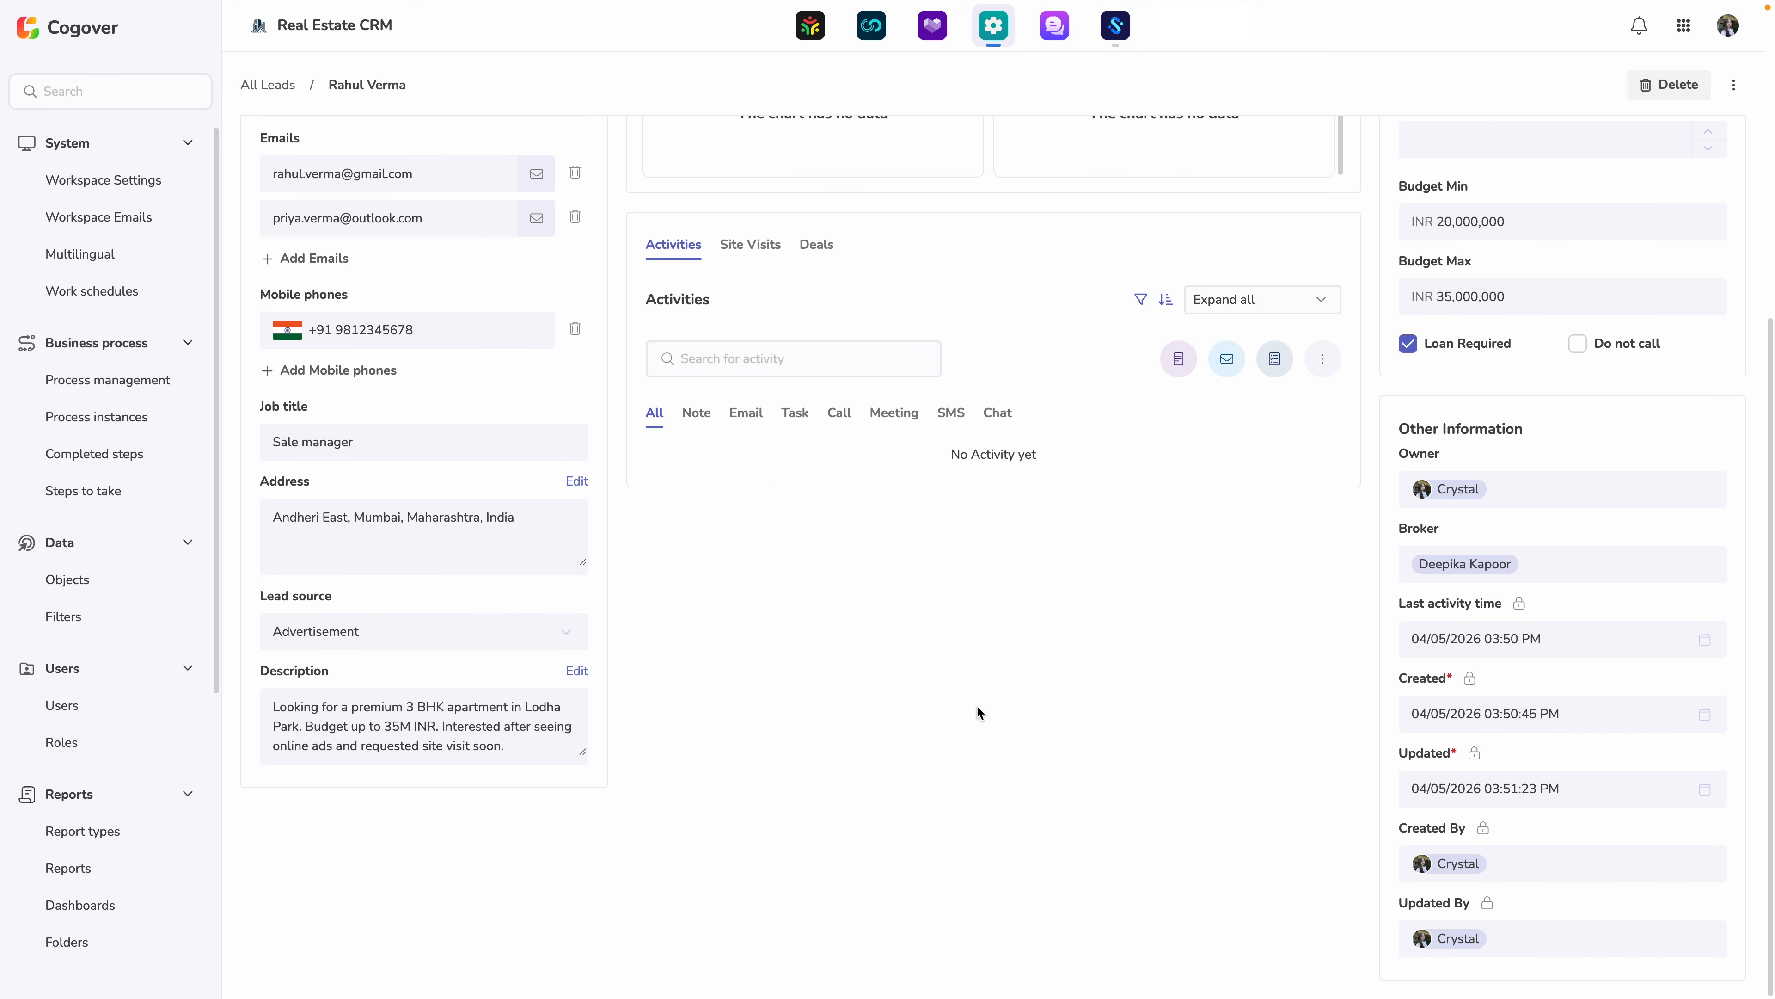
{"action": "scroll", "coordinate": [977, 705], "scroll_direction": "up", "scroll_amount": 10}
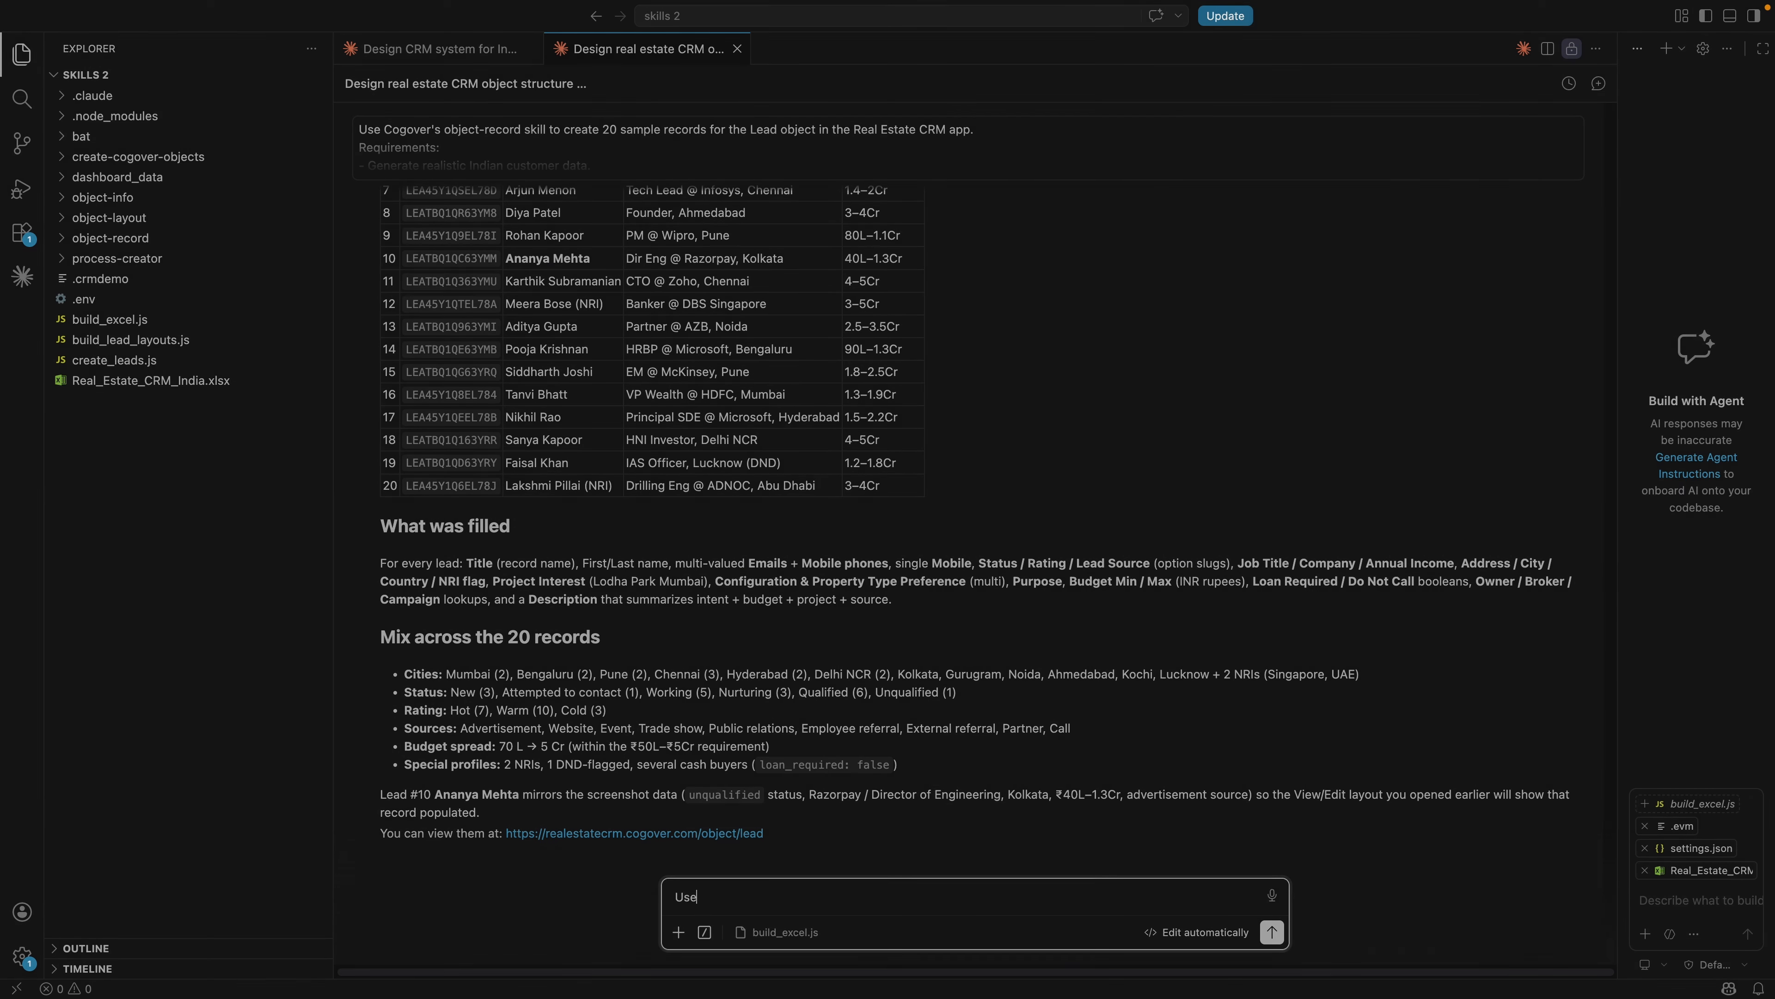
In the VS Code chat, ask for a management report and dashboards with Cogover's report/dashboard creation skill and paste in the detailed requirements.
{"action": "type", "text": "Cogover's report/dashboard cr"}
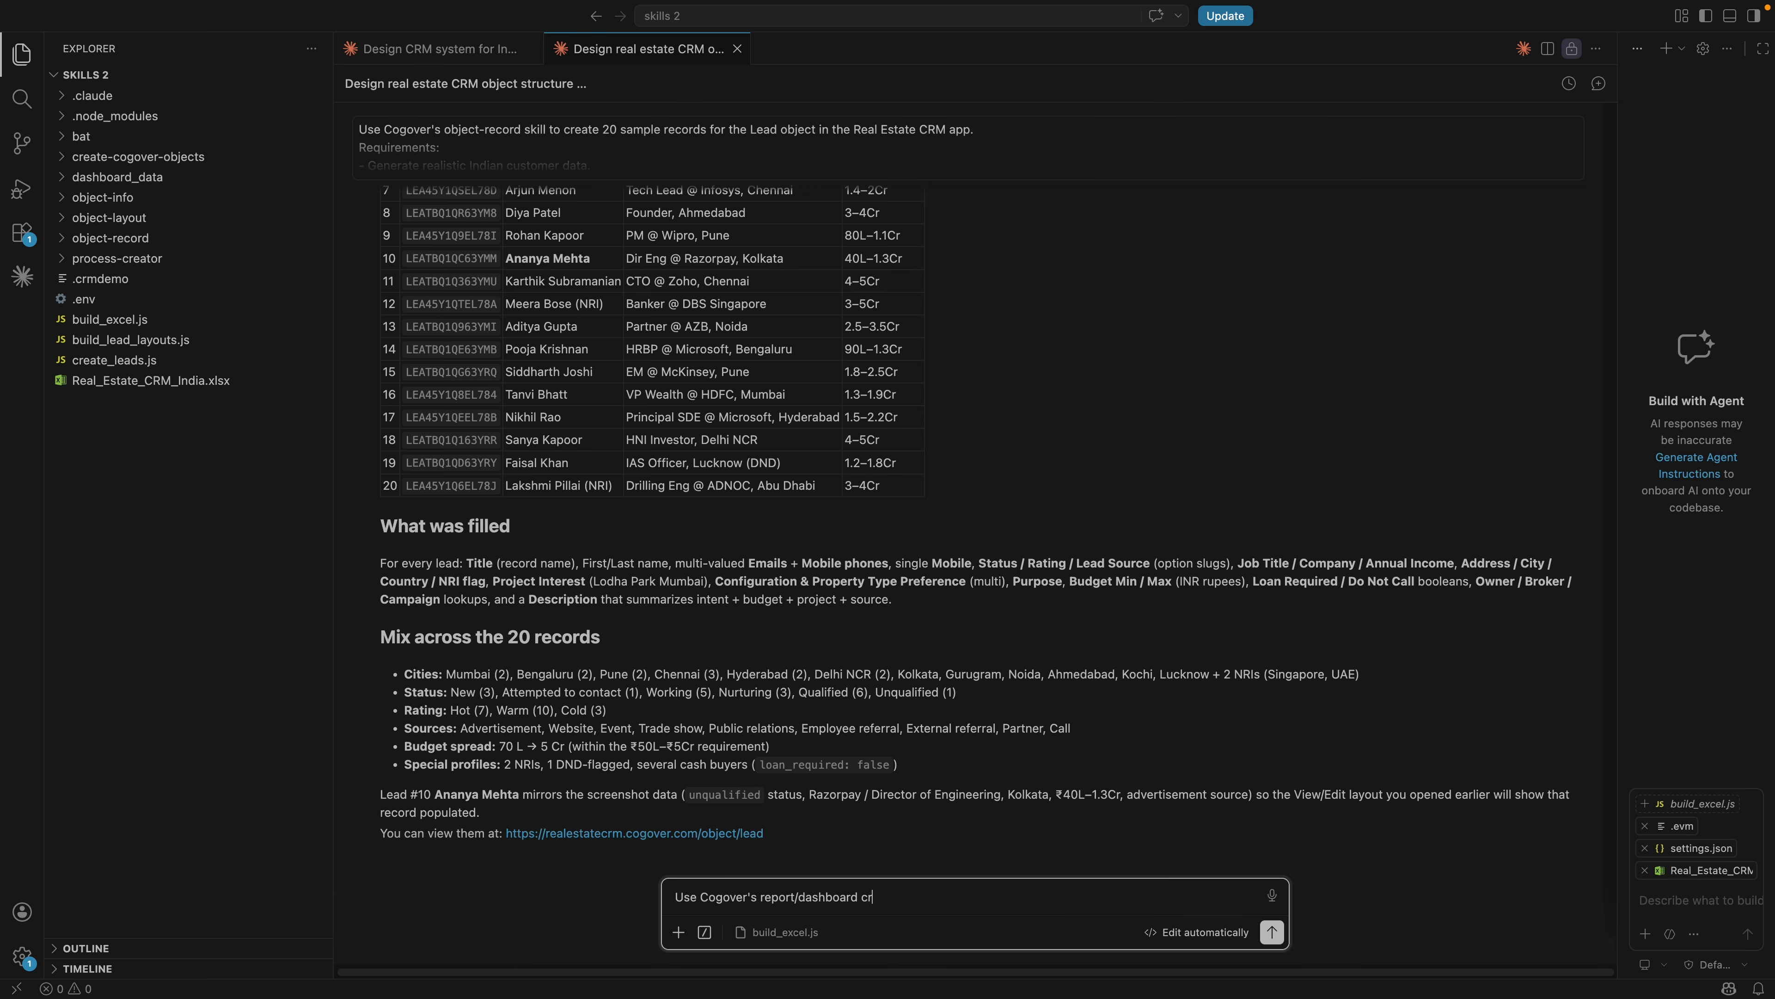
{"action": "type", "text": "generate management report and dashboards"}
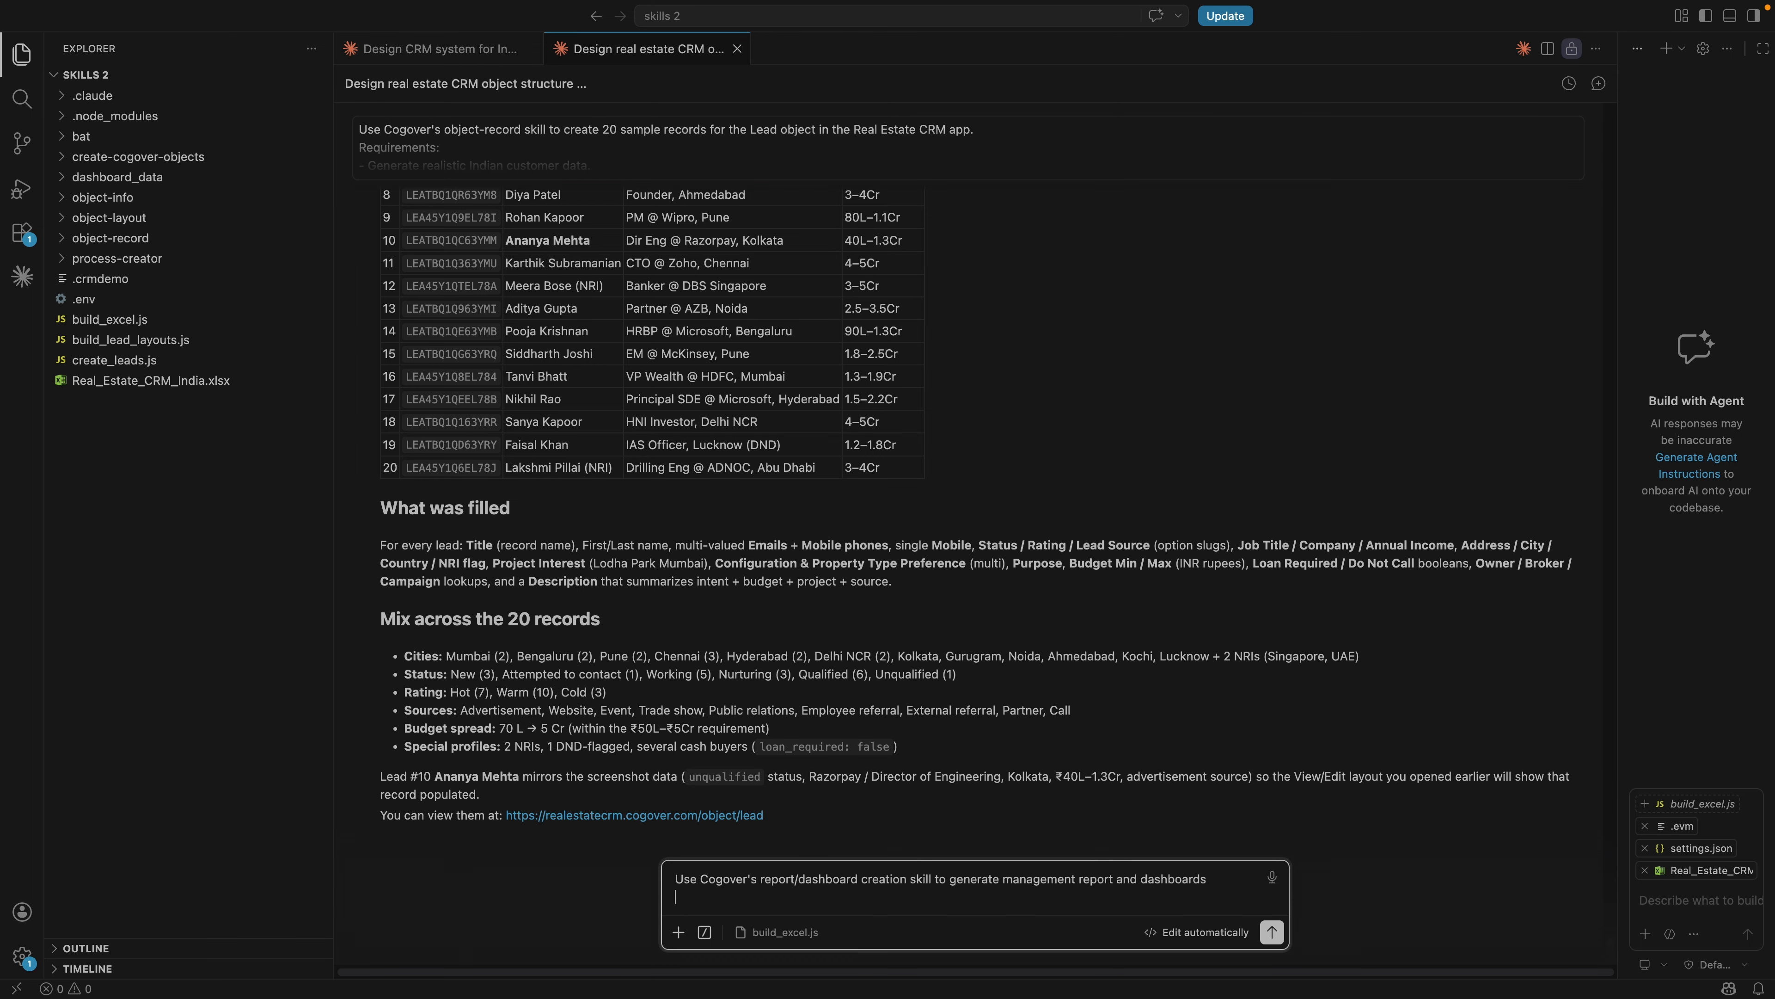
{"action": "key", "text": "super+v"}
Check the dashboard prompt's sales, broker, lead source and city charts, data sources and preferred layout, and submit it.
{"action": "scroll", "coordinate": [761, 769], "scroll_direction": "up", "scroll_amount": 3}
{"action": "scroll", "coordinate": [760, 769], "scroll_direction": "down", "scroll_amount": 1}
{"action": "scroll", "coordinate": [758, 766], "scroll_direction": "down", "scroll_amount": 1}
{"action": "left_click_drag", "start_coordinate": [676, 733], "coordinate": [867, 736]}
{"action": "left_click_drag", "start_coordinate": [678, 771], "coordinate": [764, 826]}
{"action": "scroll", "coordinate": [741, 790], "scroll_direction": "down", "scroll_amount": 2}
{"action": "left_click", "coordinate": [802, 829]}
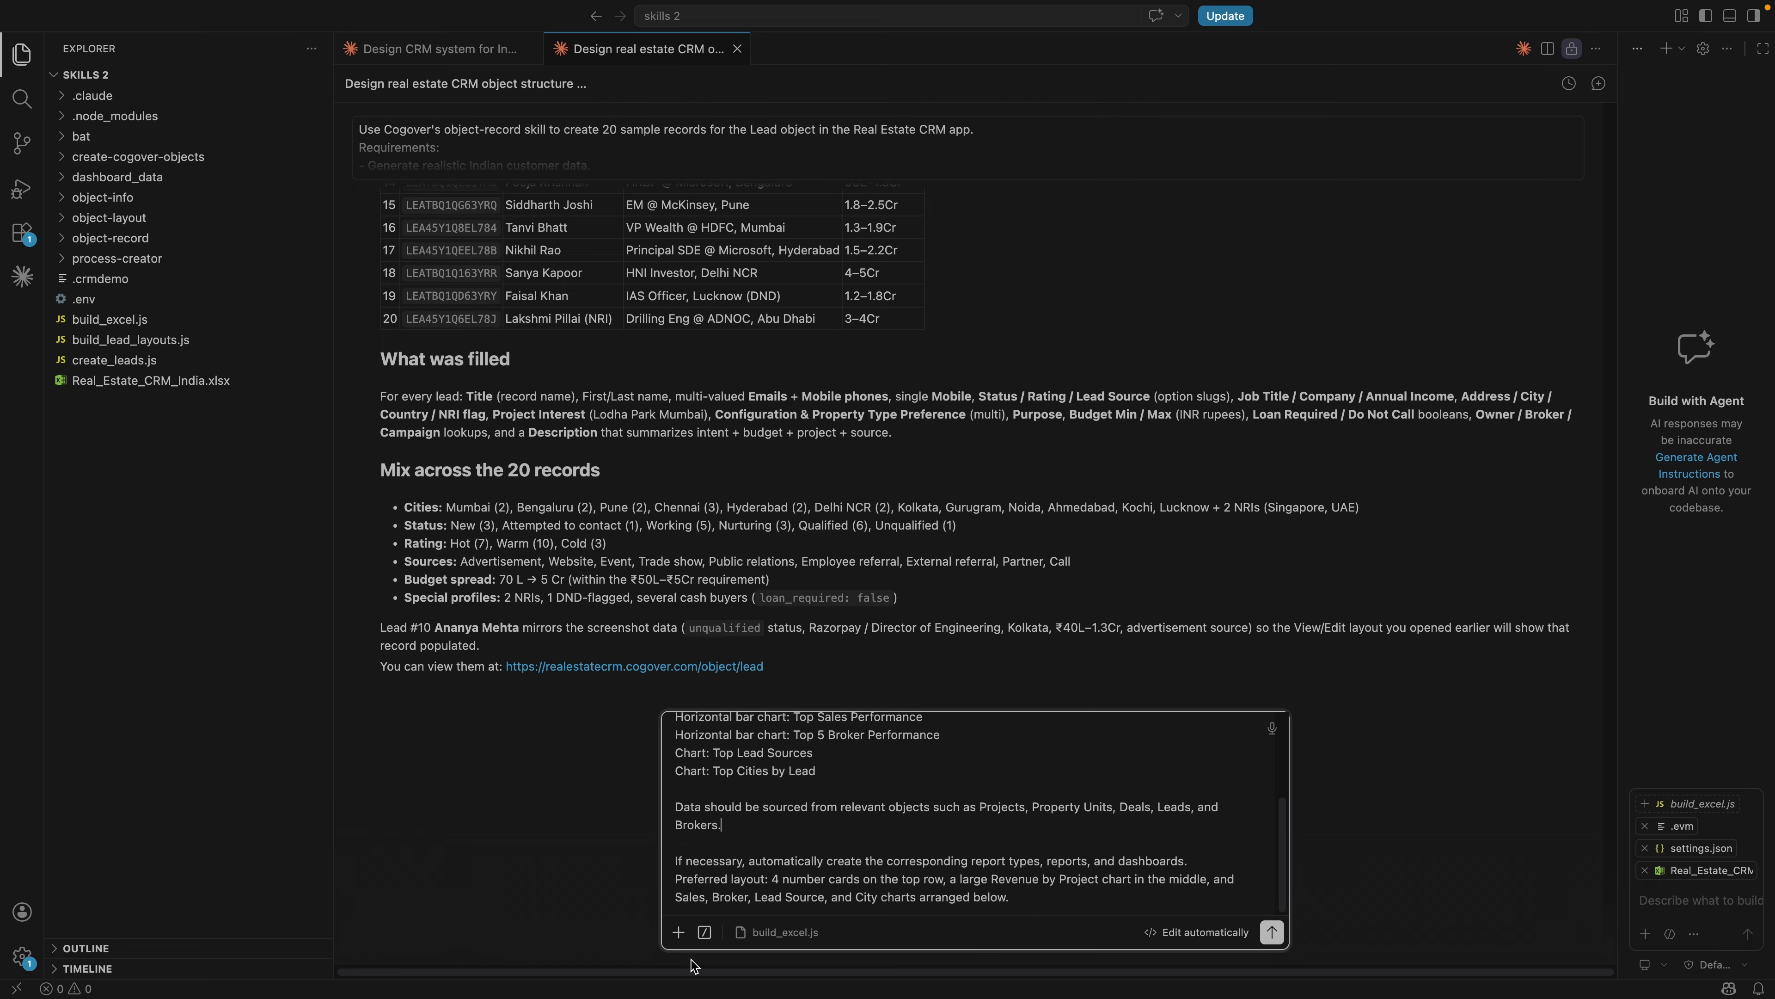
{"action": "left_click", "coordinate": [1271, 933]}
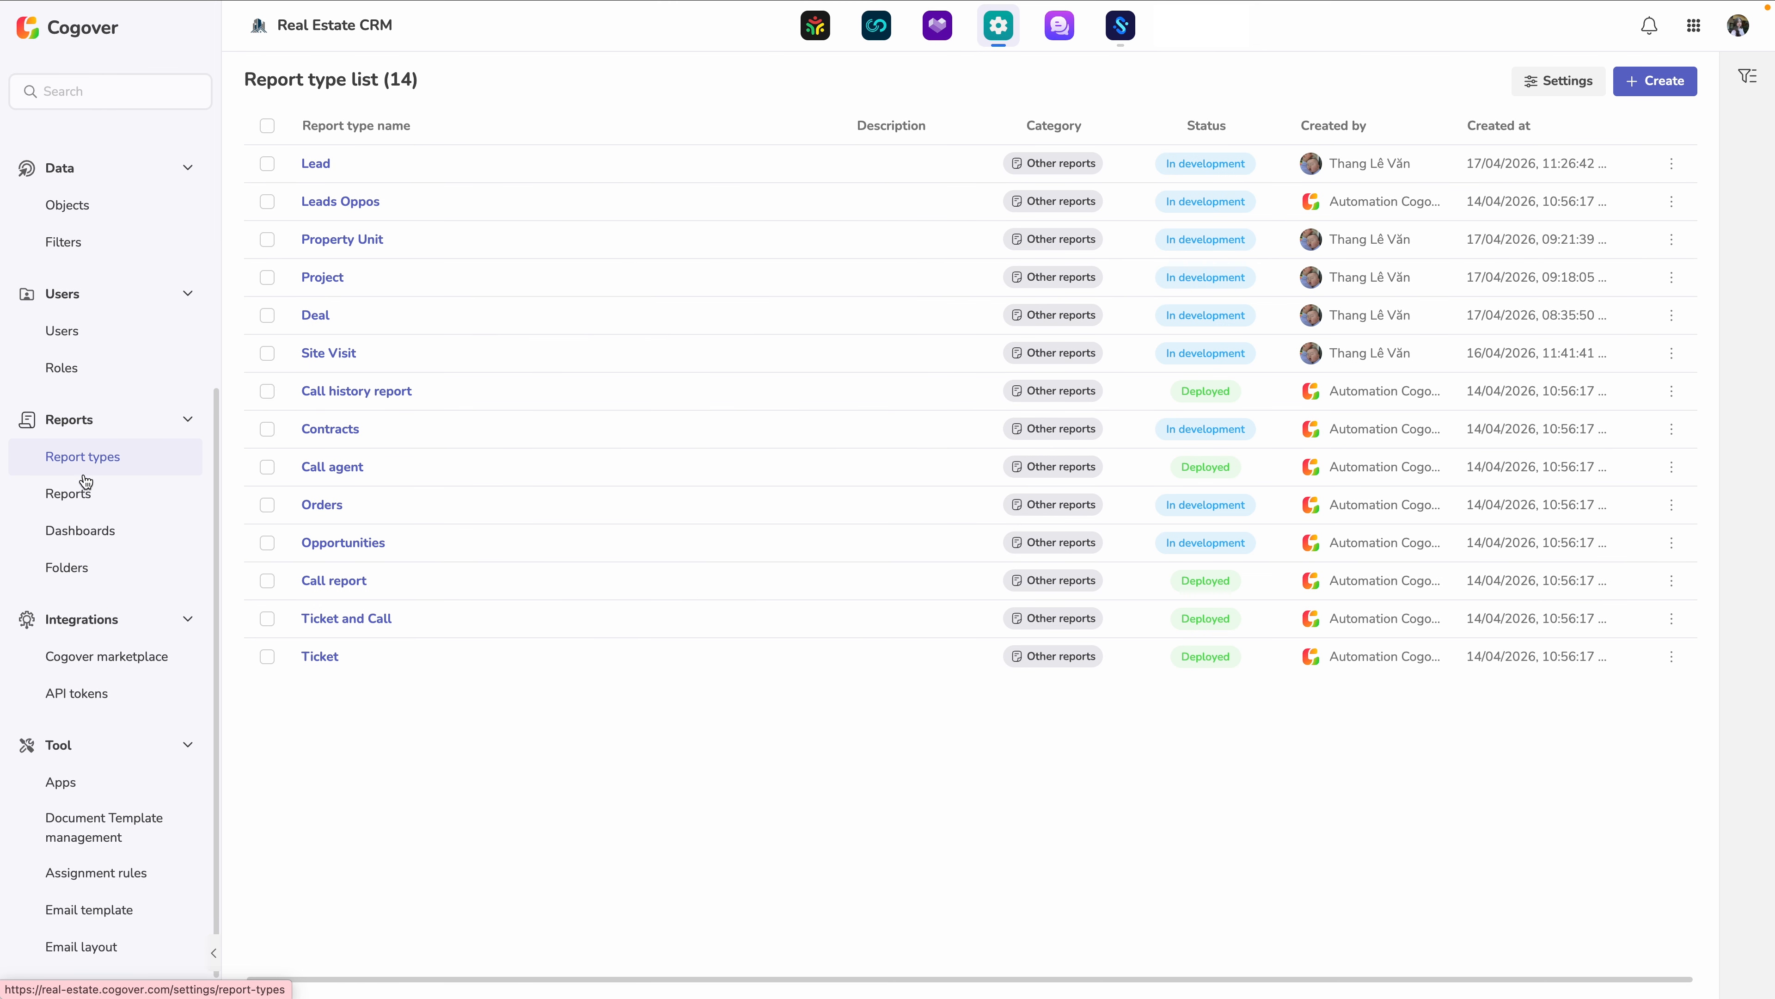
In Cogover, look through the report and dashboard lists, then open the Revenue by Projects dashboard and examine its cards and charts.
{"action": "left_click", "coordinate": [86, 491]}
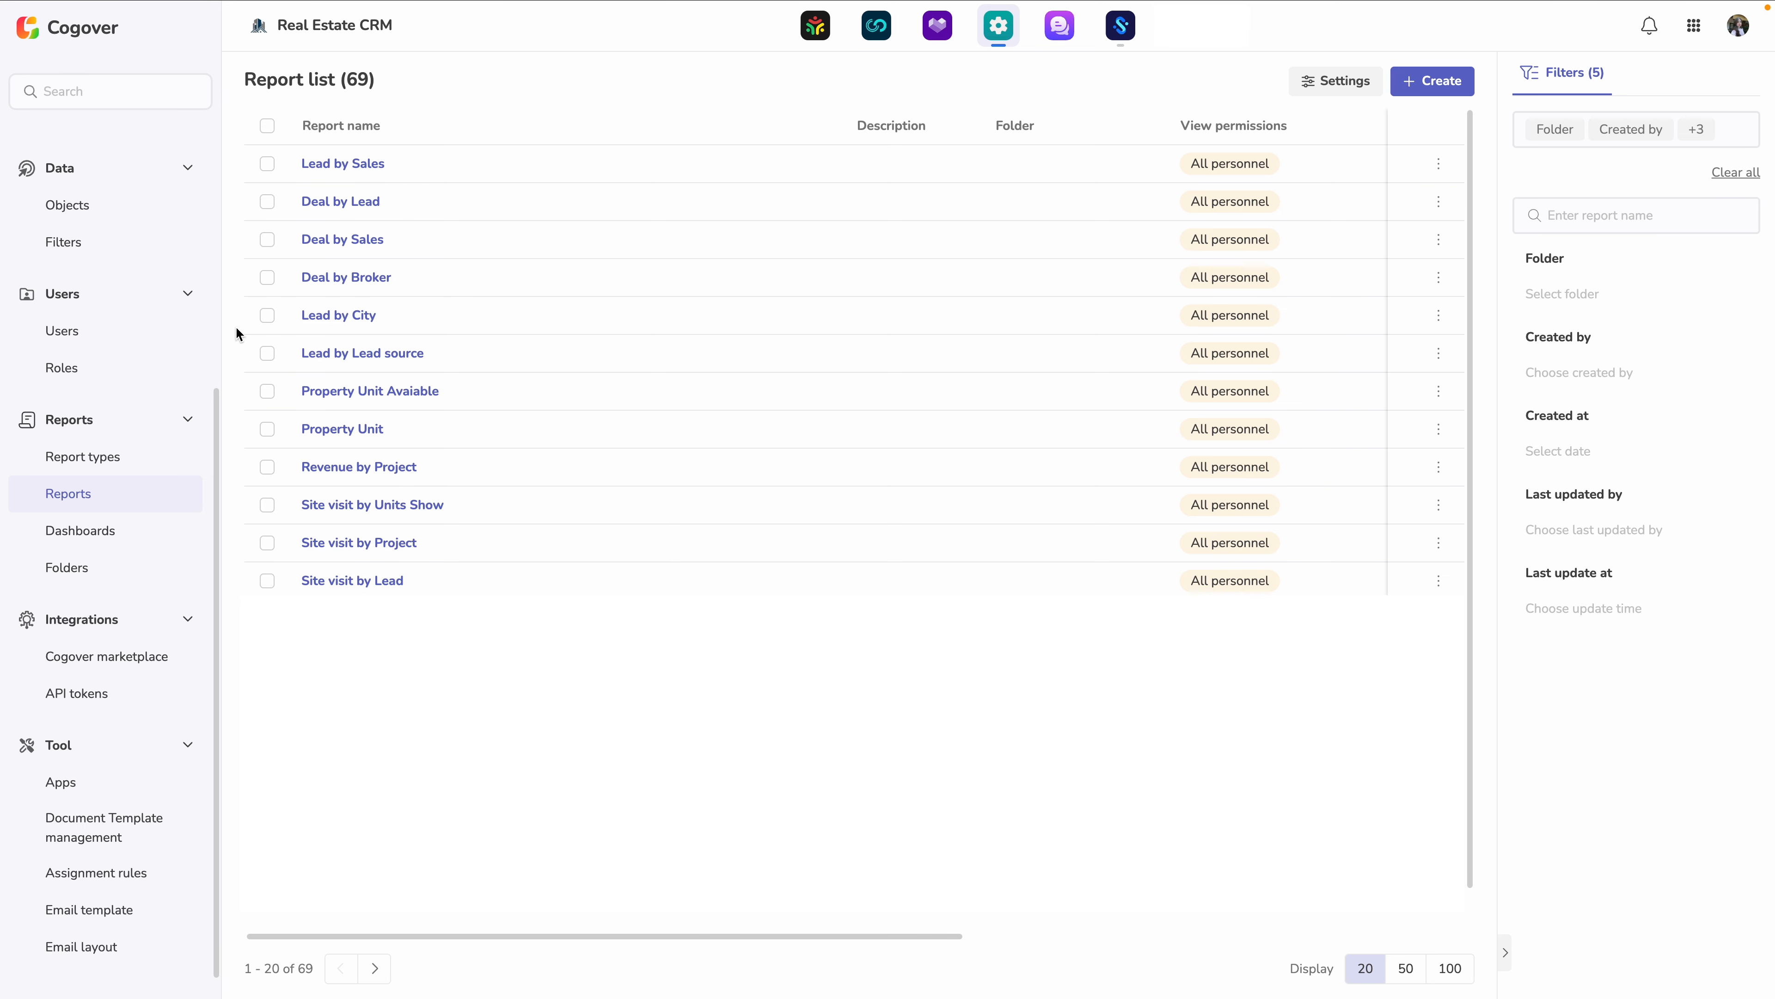
{"action": "left_click", "coordinate": [132, 540]}
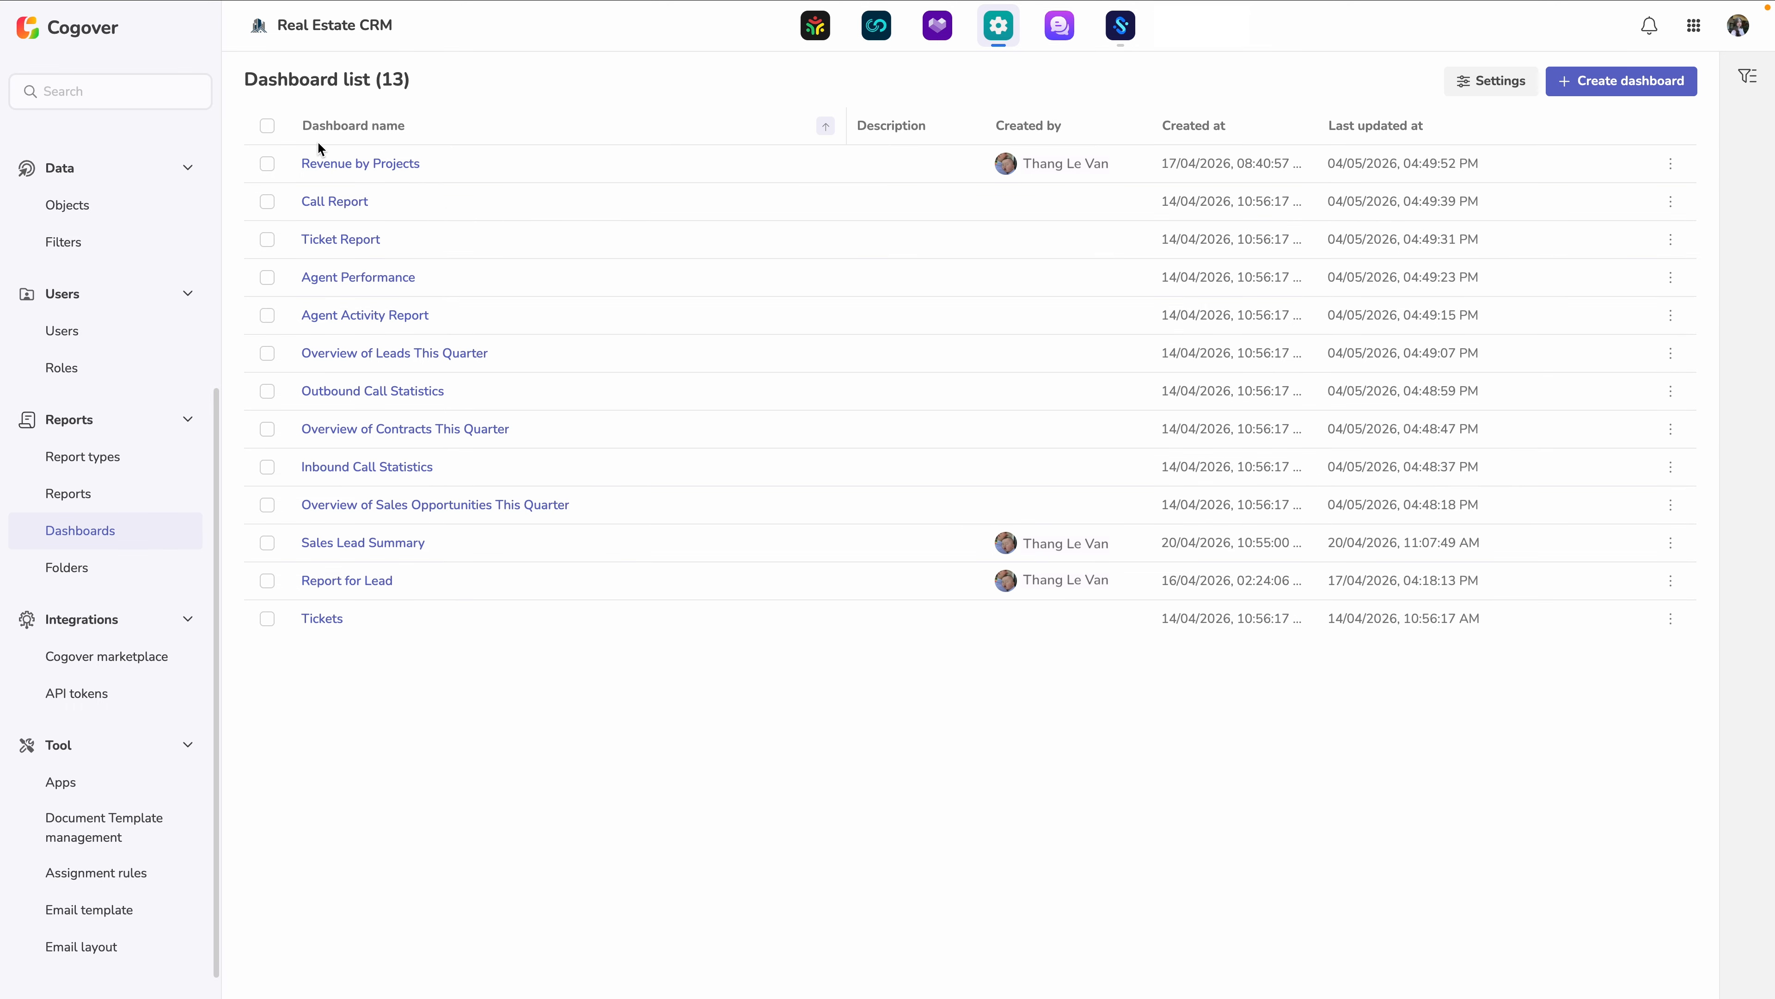
{"action": "left_click", "coordinate": [367, 166]}
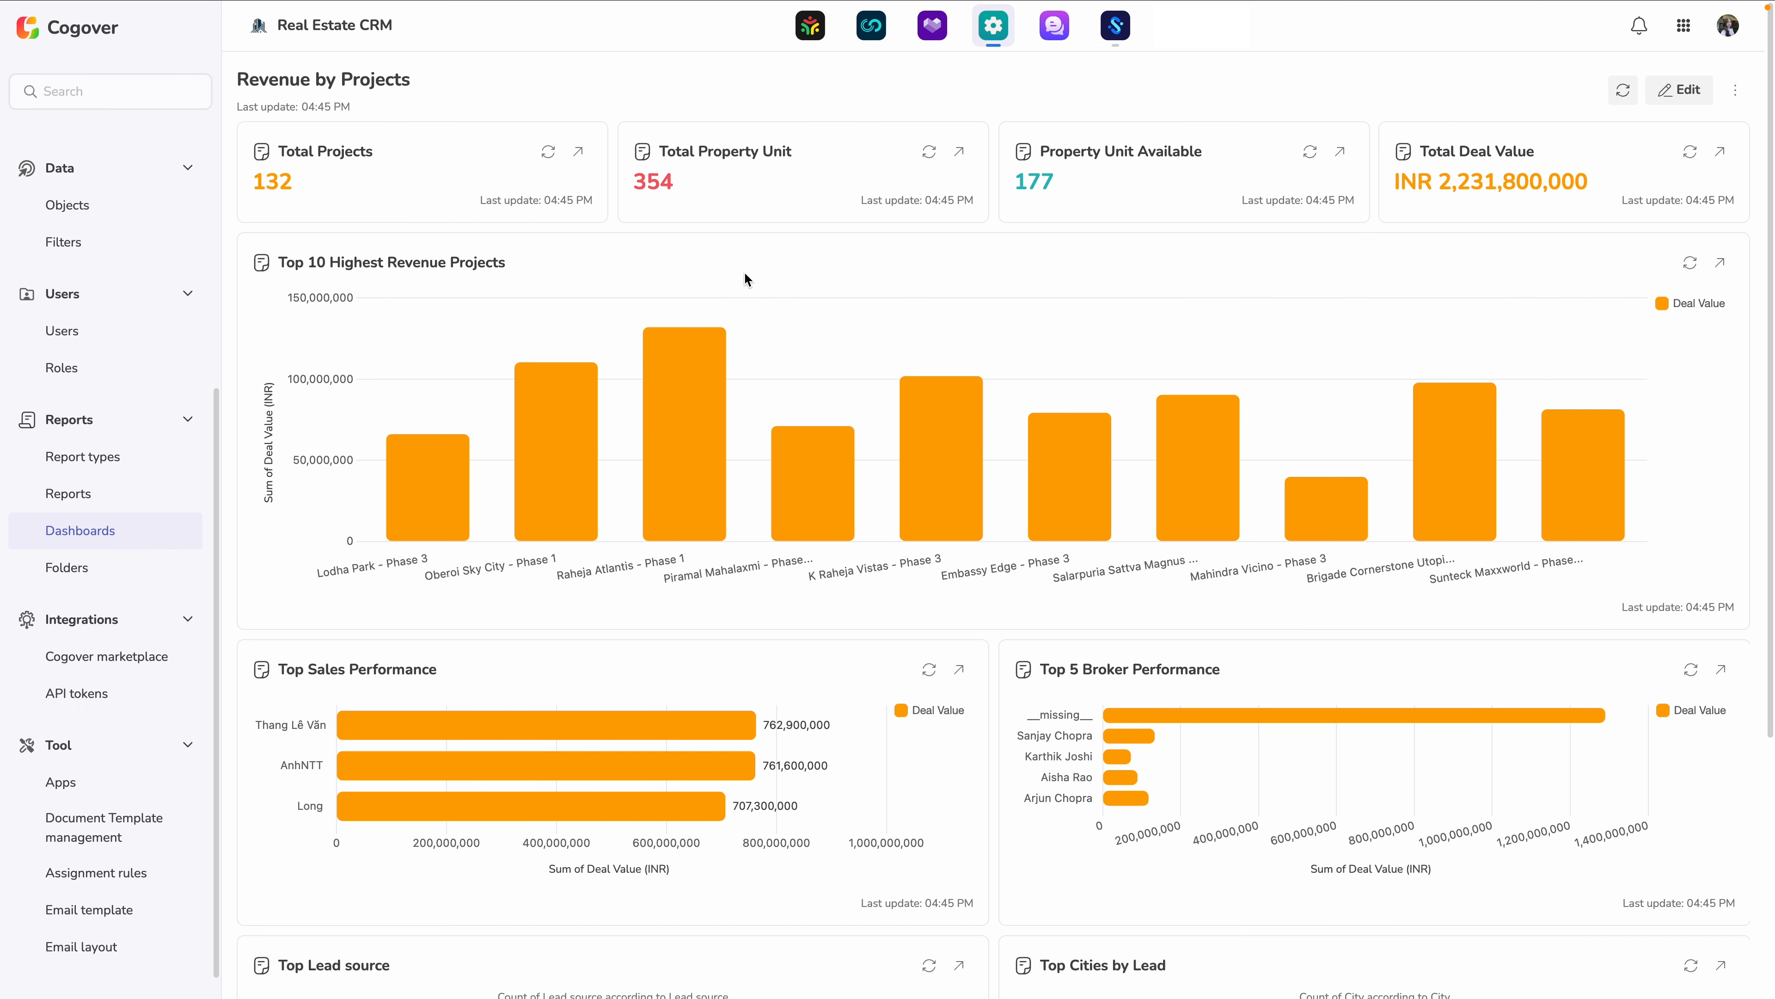
{"action": "scroll", "coordinate": [752, 273], "scroll_direction": "down", "scroll_amount": 5}
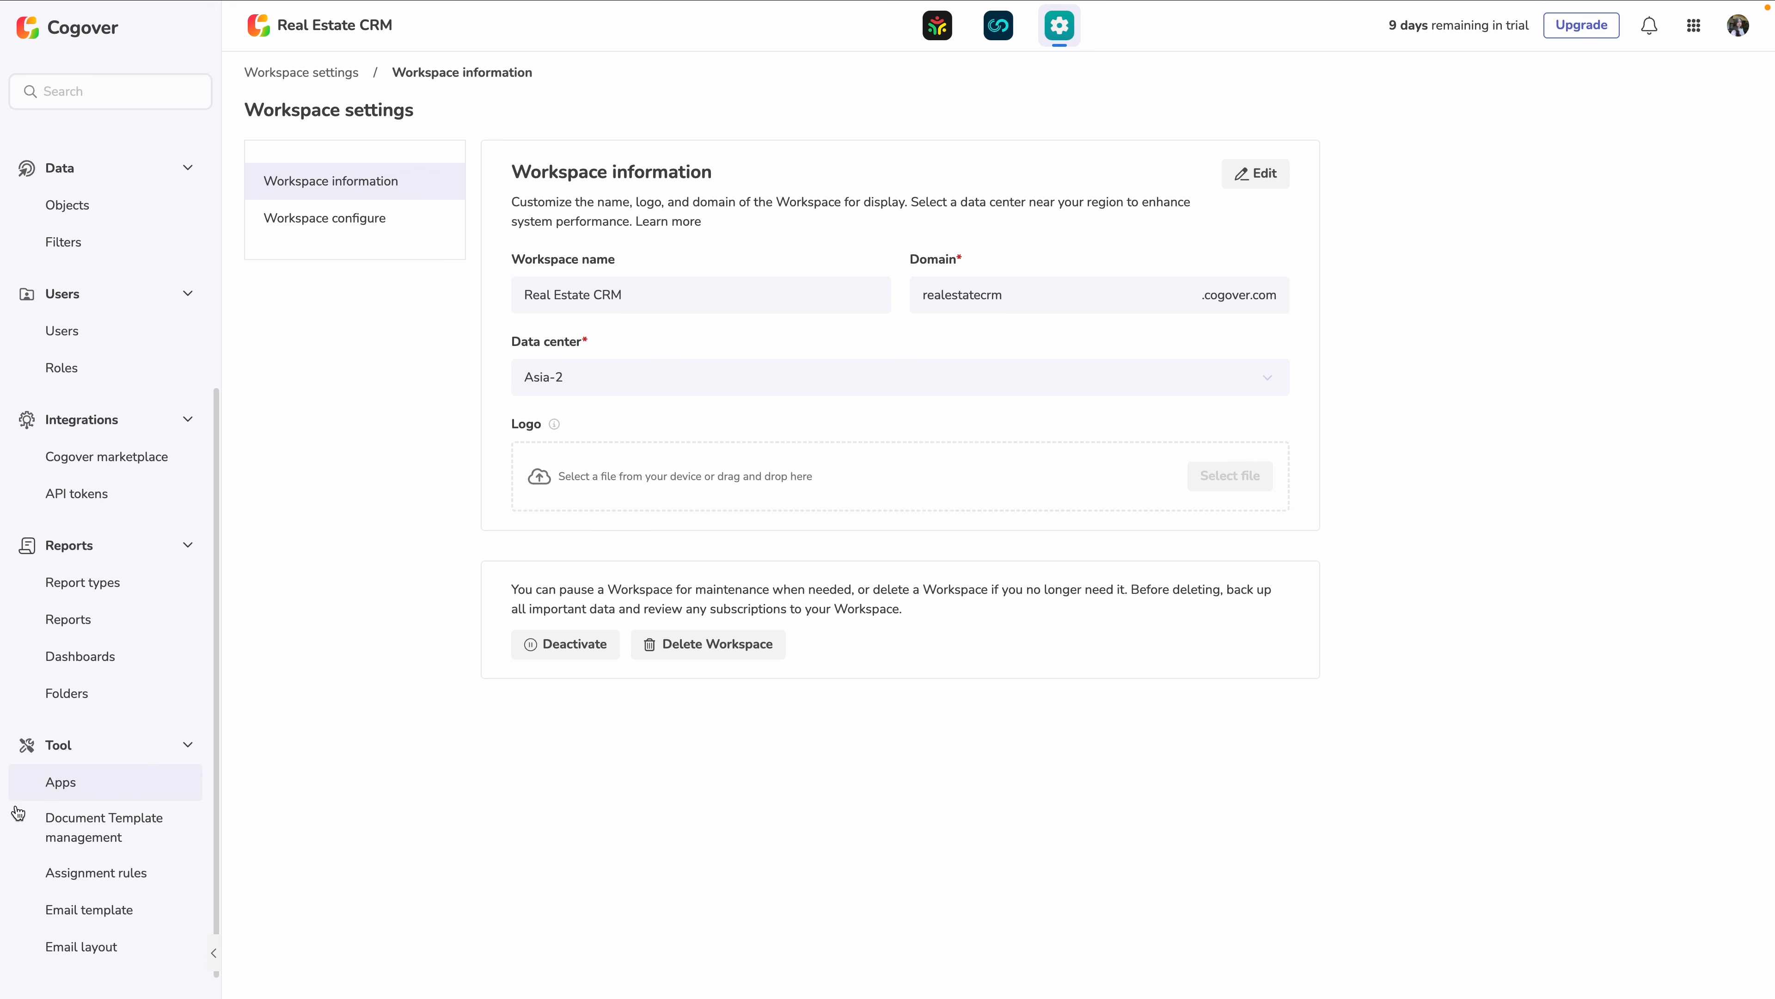
Start a new application in the workspace's application list and name it Real Estate CRM.
{"action": "left_click", "coordinate": [125, 788]}
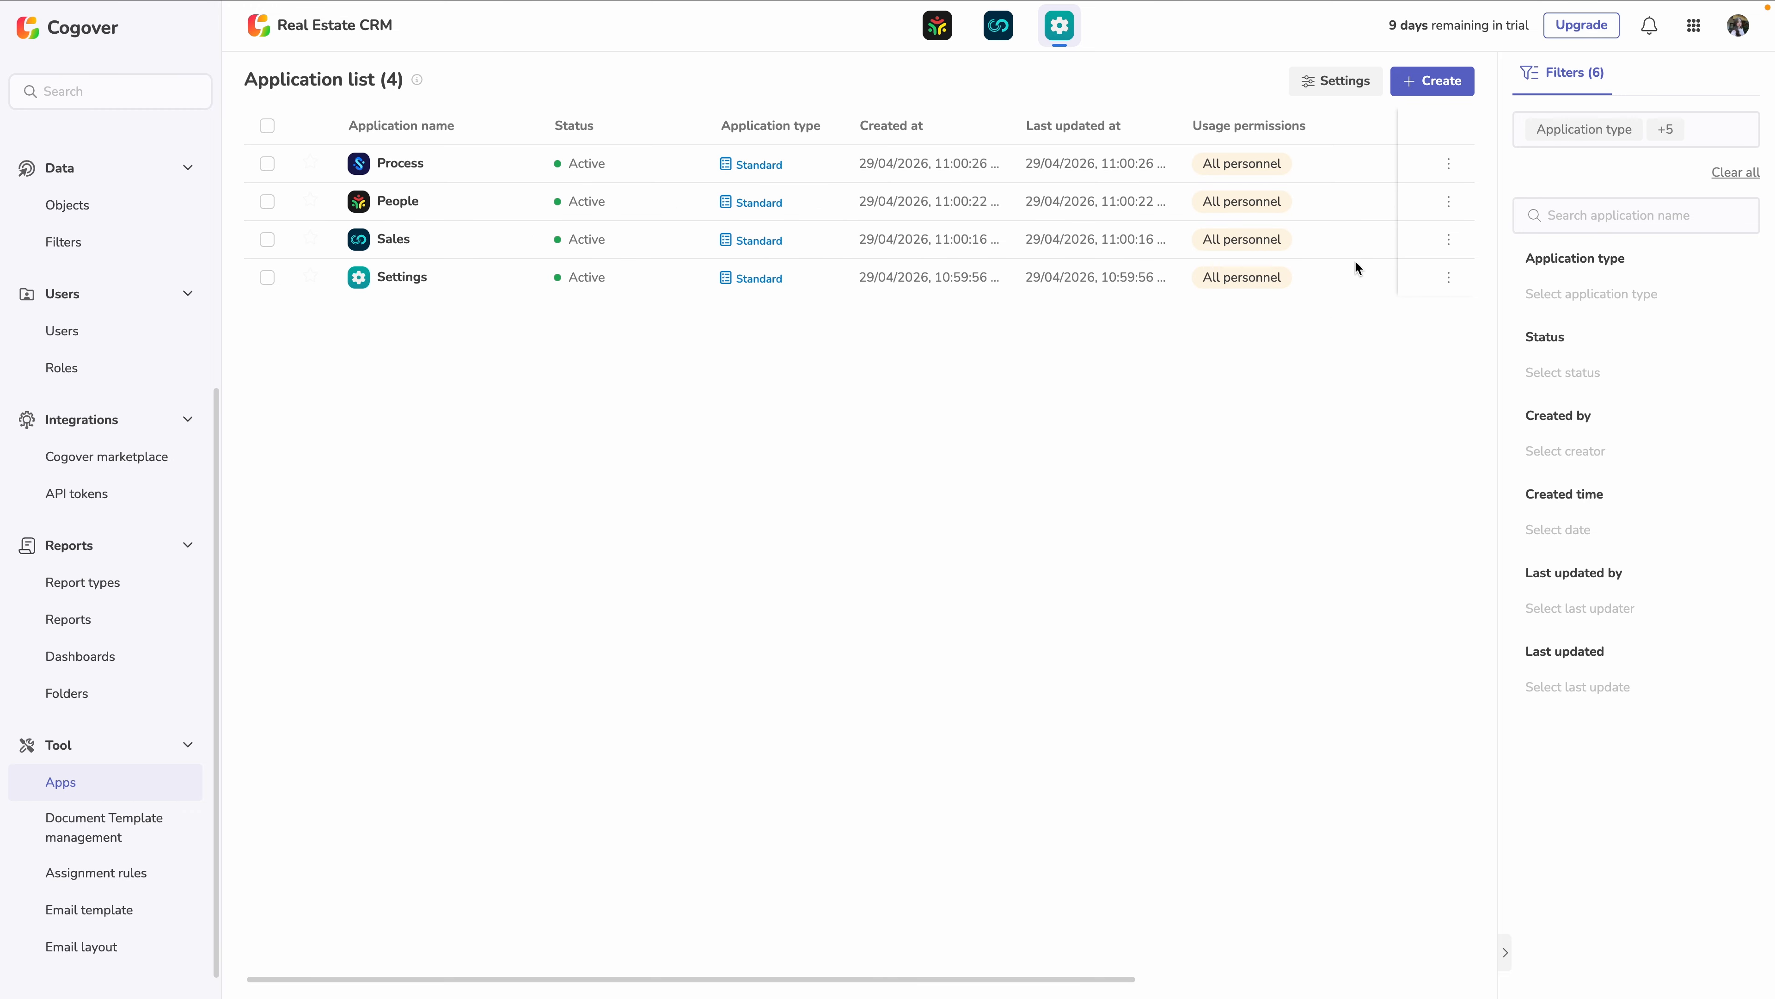
{"action": "left_click", "coordinate": [1431, 81]}
{"action": "left_click", "coordinate": [579, 183]}
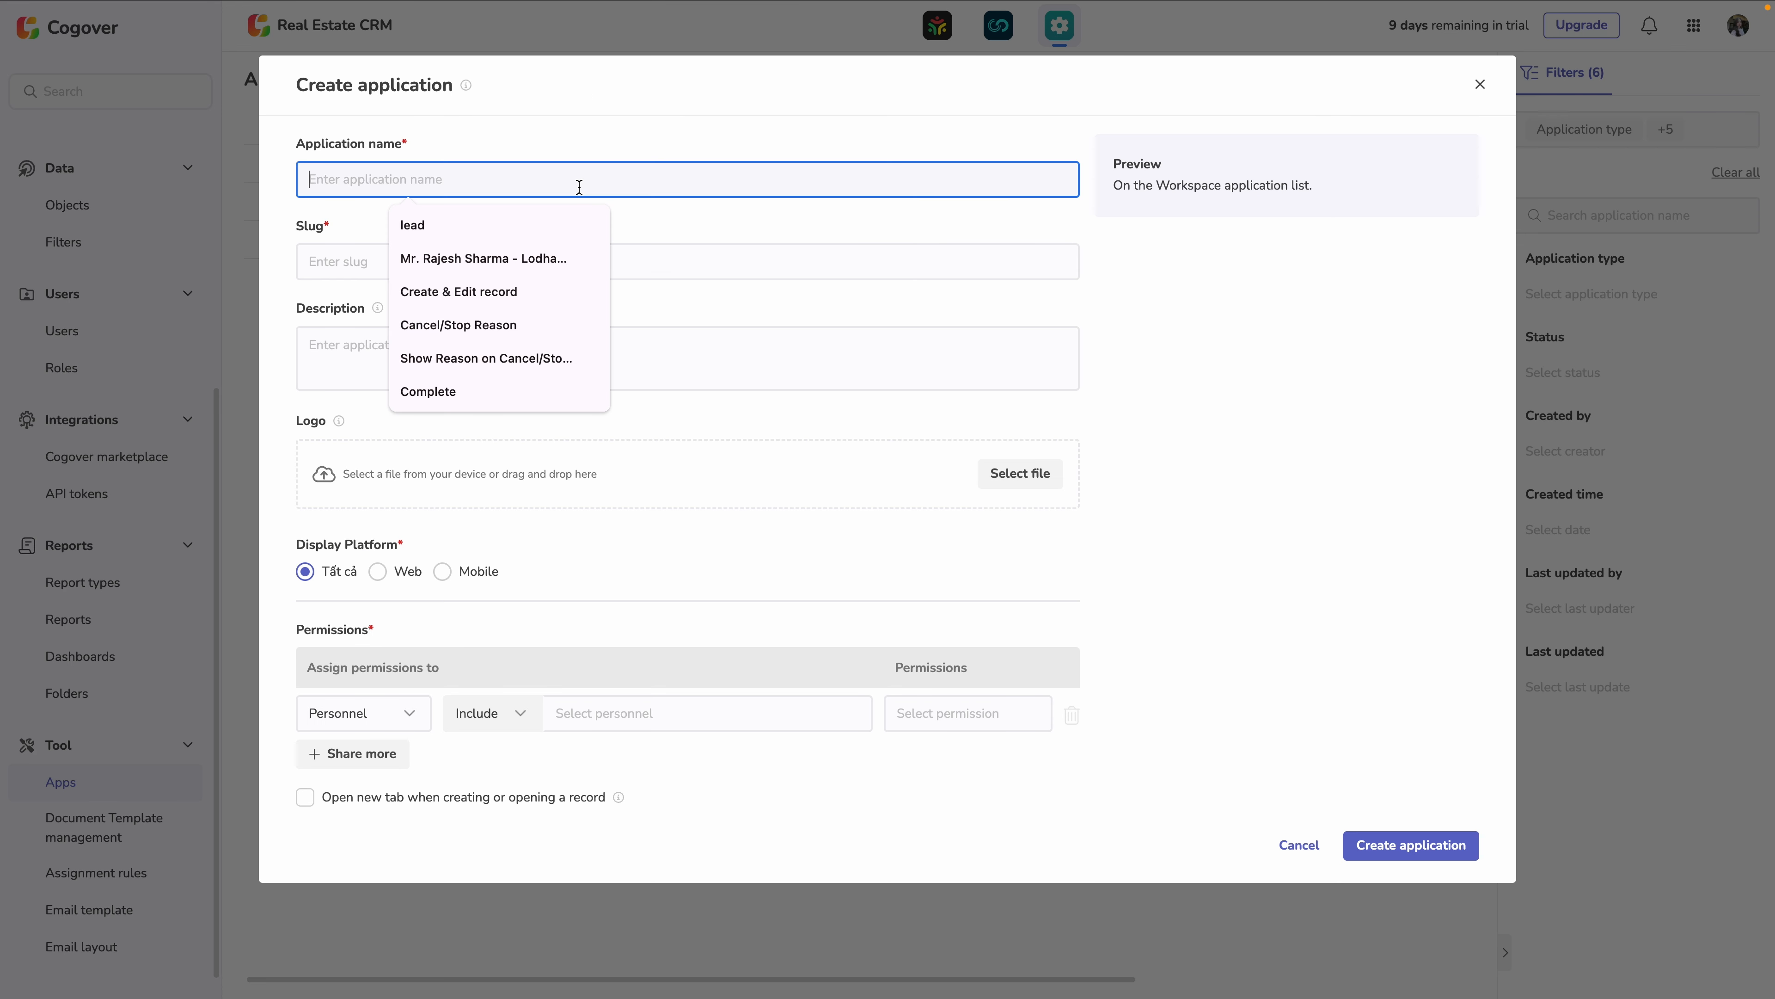
{"action": "type", "text": "Real"}
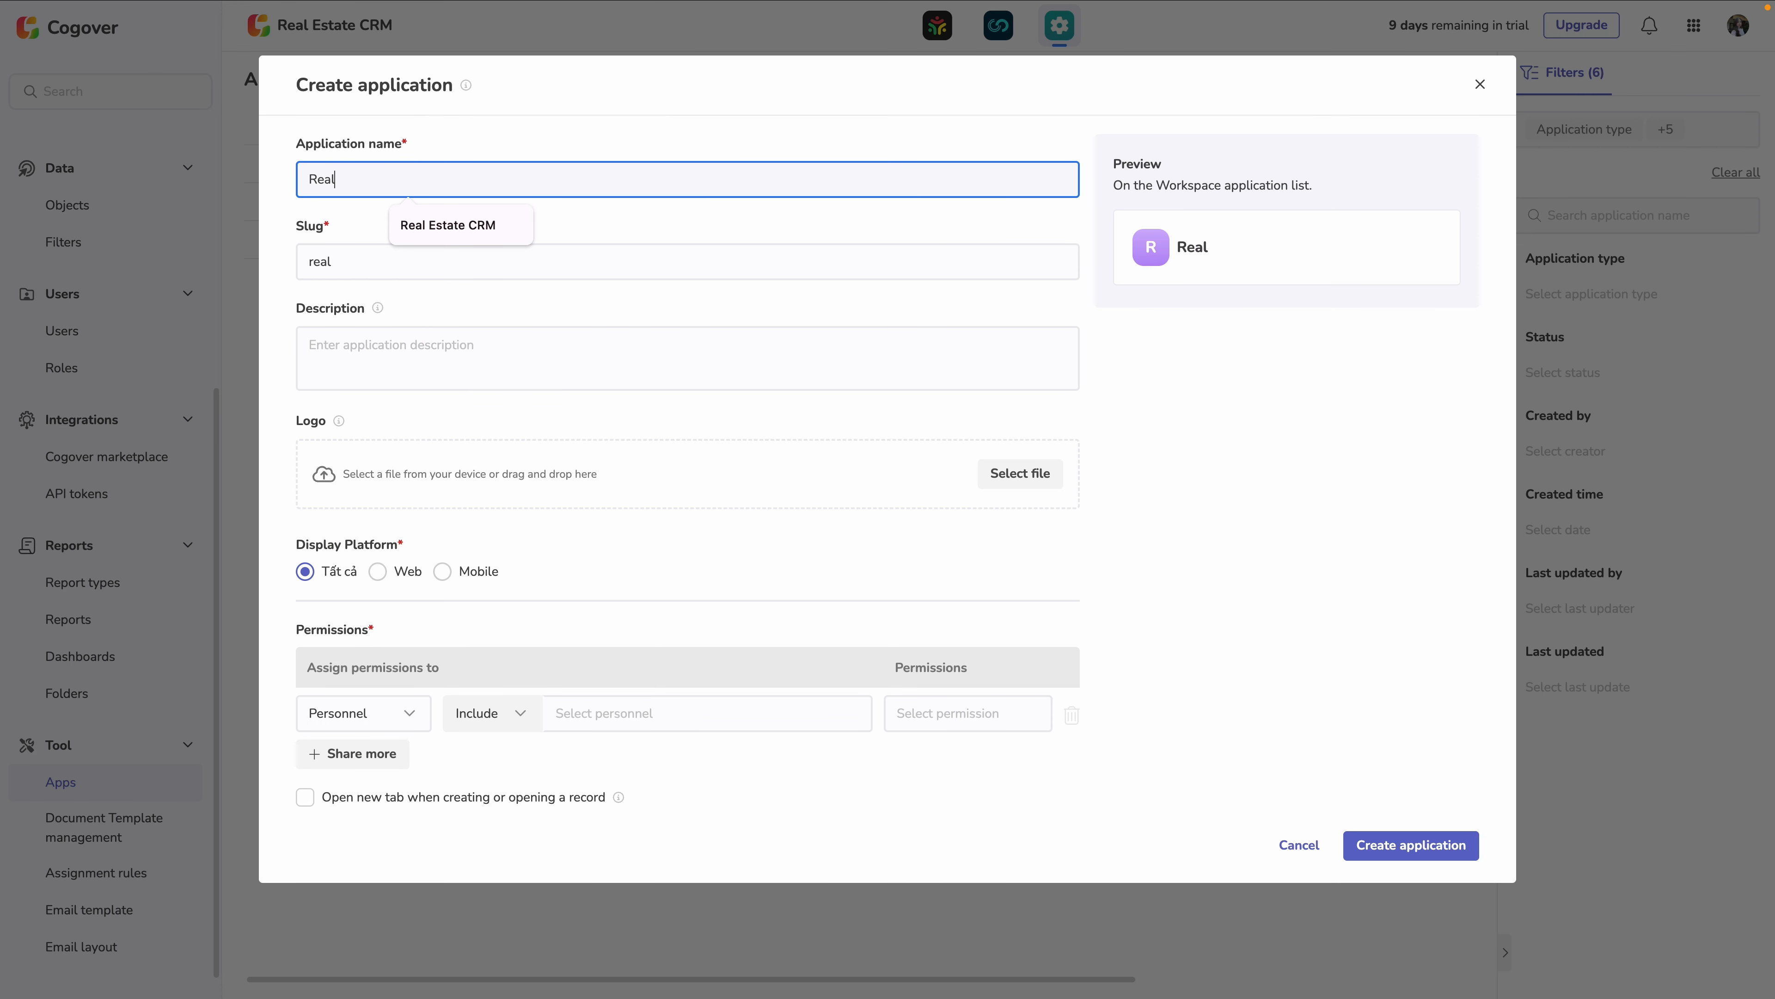
{"action": "left_click", "coordinate": [461, 225]}
Describe the app as "Managing leads, properties, sales pipelines, and transactions in one unified platform.", add the house logo and assign permissions to all personnel.
{"action": "left_click", "coordinate": [411, 341]}
{"action": "type", "text": "managing leads, properties, sales pipelines, and transactions in one unified platform."}
{"action": "left_click", "coordinate": [490, 692]}
{"action": "left_click", "coordinate": [538, 741]}
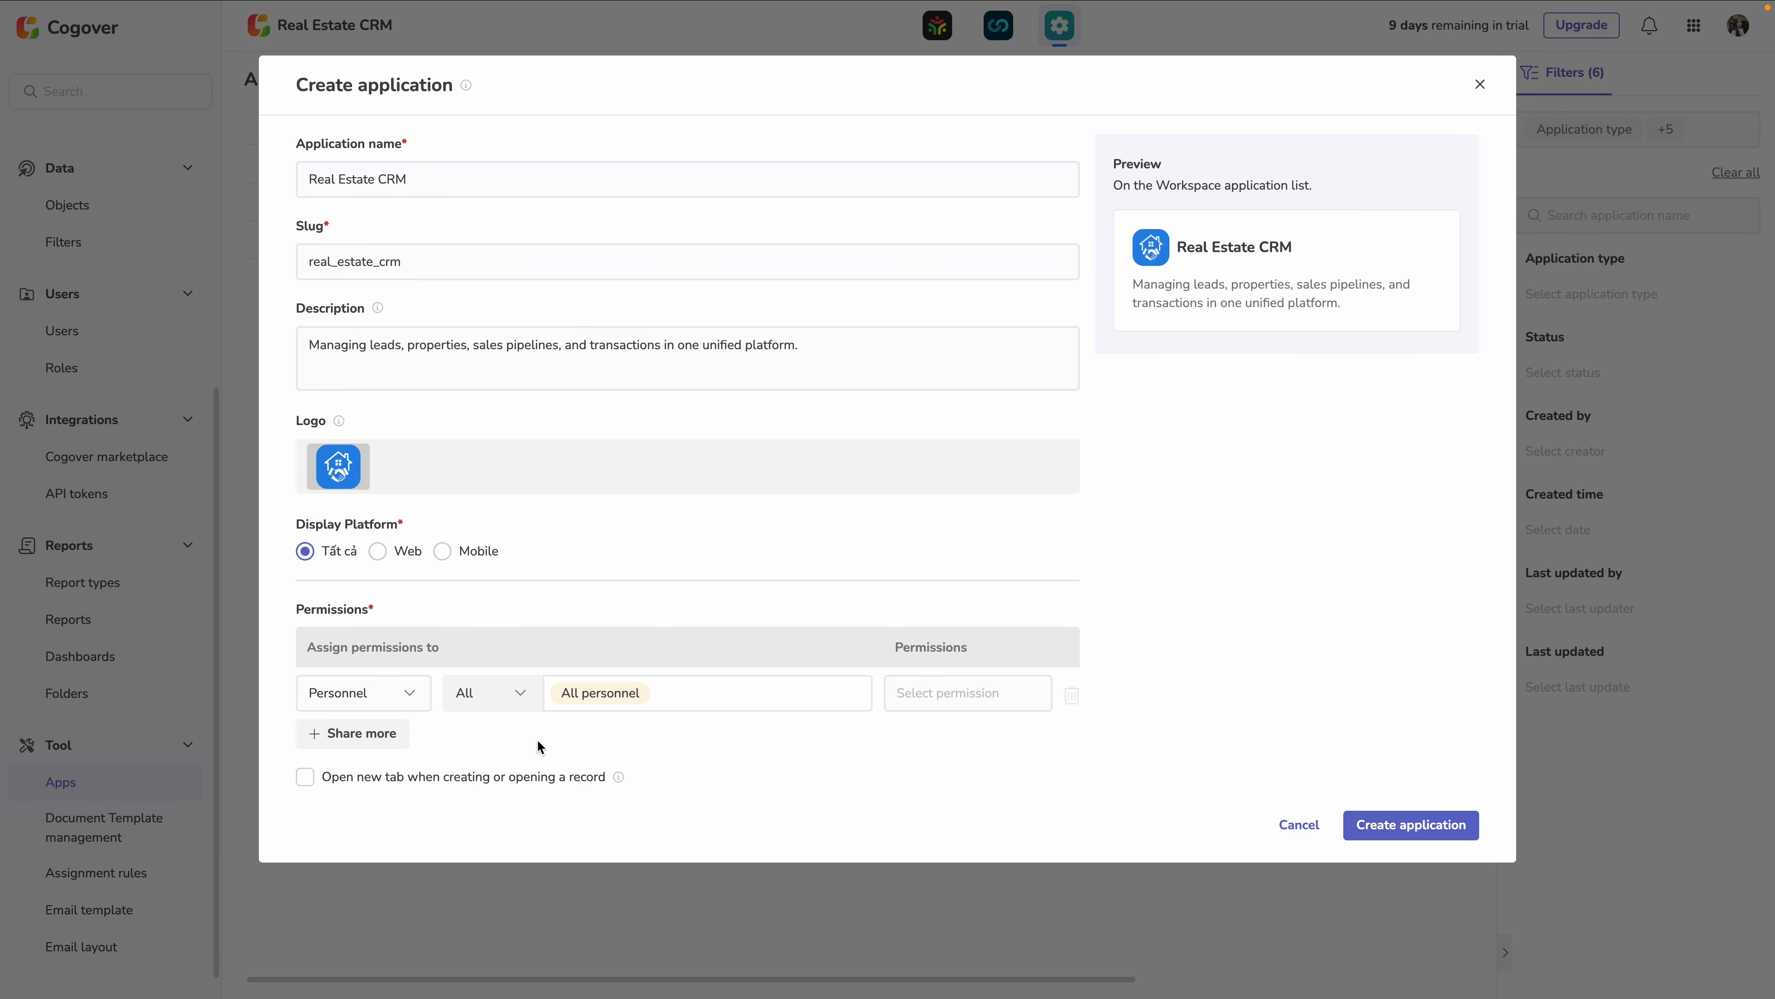